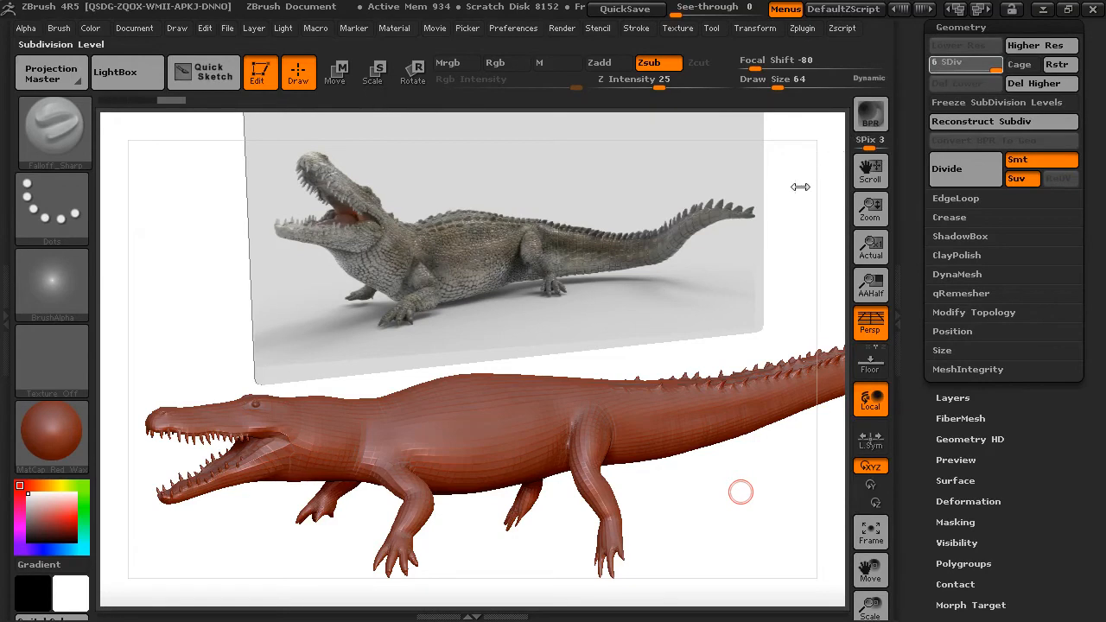
Set the draw size to 22 and mask two scale shapes on the crocodile's lower flank with the MaskPen brush
mouse_move(717, 483)
left_mouse_down()
mouse_move(688, 539)
mouse_move(718, 536)
mouse_move(736, 516)
left_mouse_up()
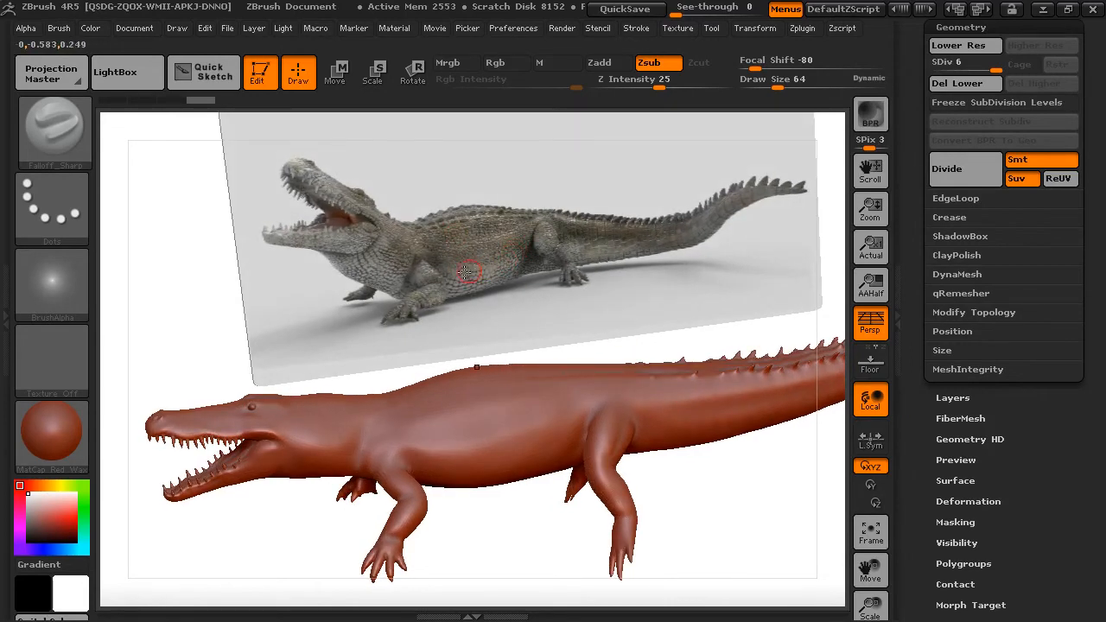
left_click_drag(713, 493, 860, 415)
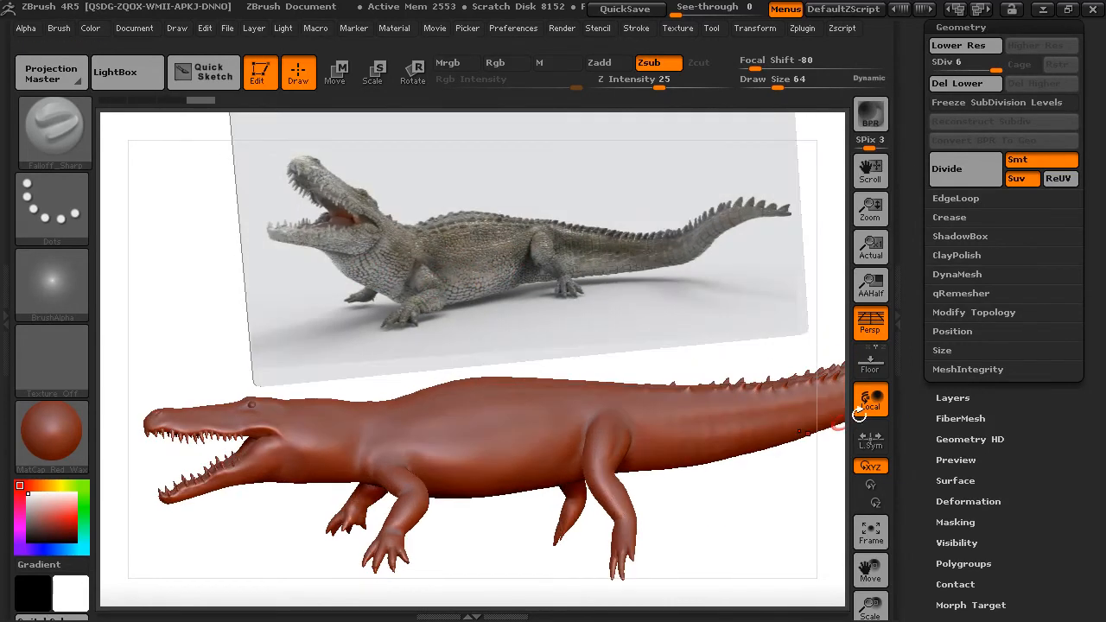
left_click_drag(871, 608, 873, 617)
left_click_drag(871, 571, 895, 524)
left_click_drag(871, 606, 874, 618)
left_click_drag(873, 566, 867, 612)
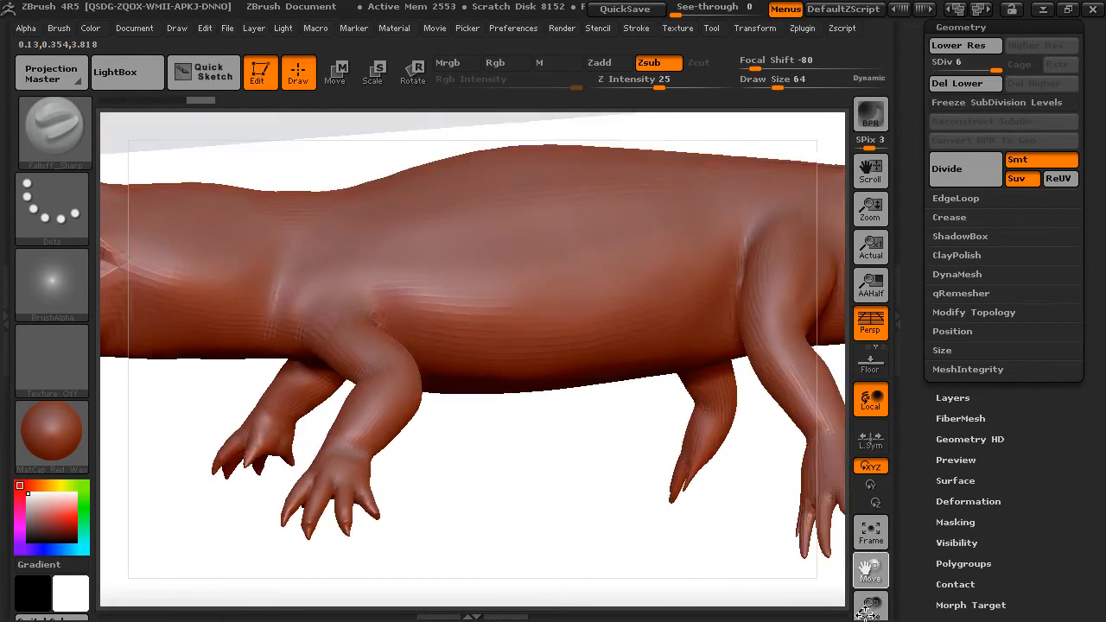
key("space")
left_click_drag(553, 265, 509, 264)
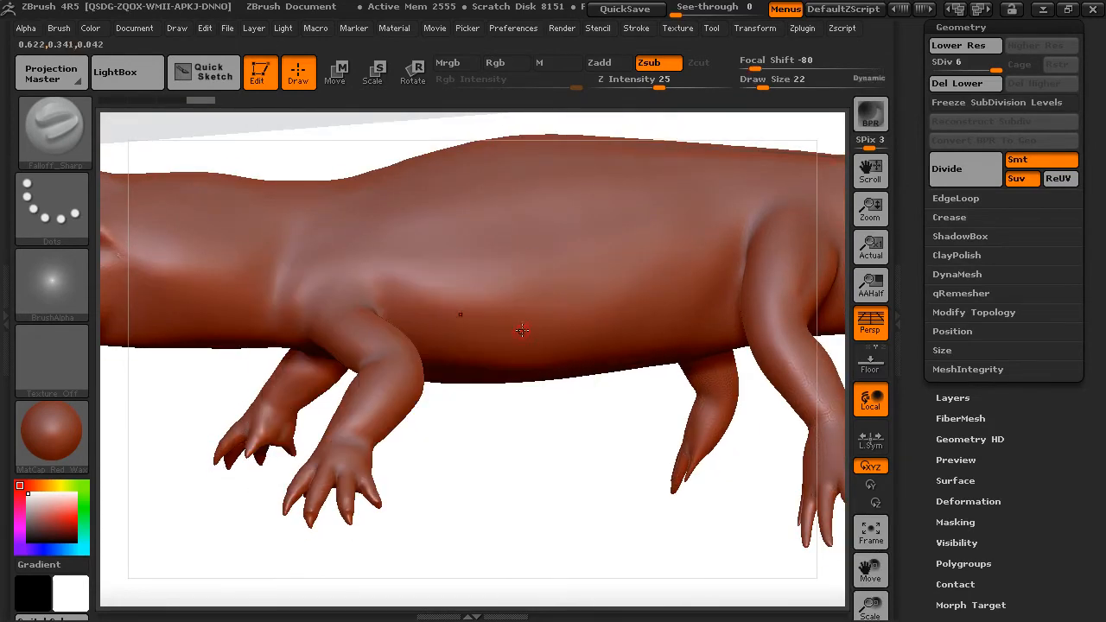
left_click(868, 551)
left_click_drag(871, 569, 872, 581)
key("ctrl")
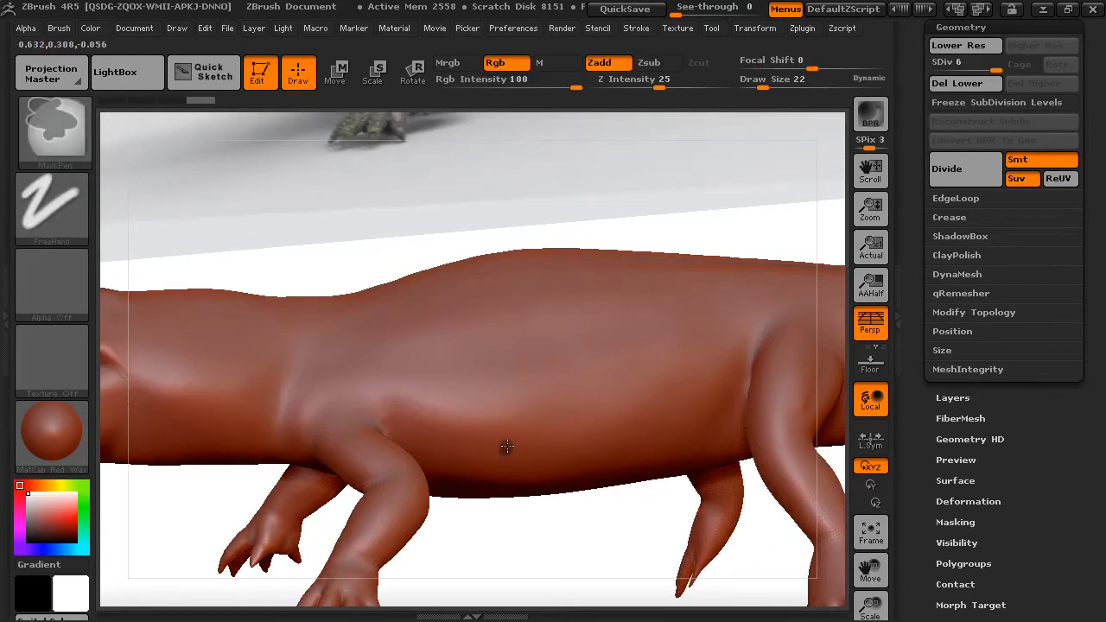
left_click(510, 450, "ctrl")
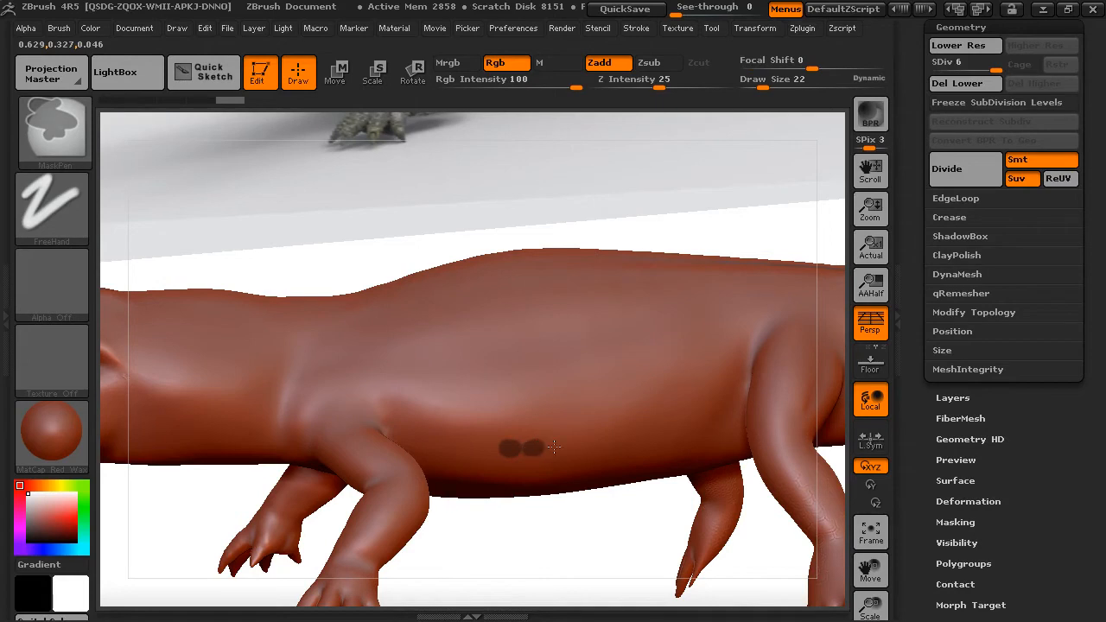
Reduce the draw size to 9 and mask smaller scales to extend the flank row and build a second row above it
key("space")
key("Return")
key("space")
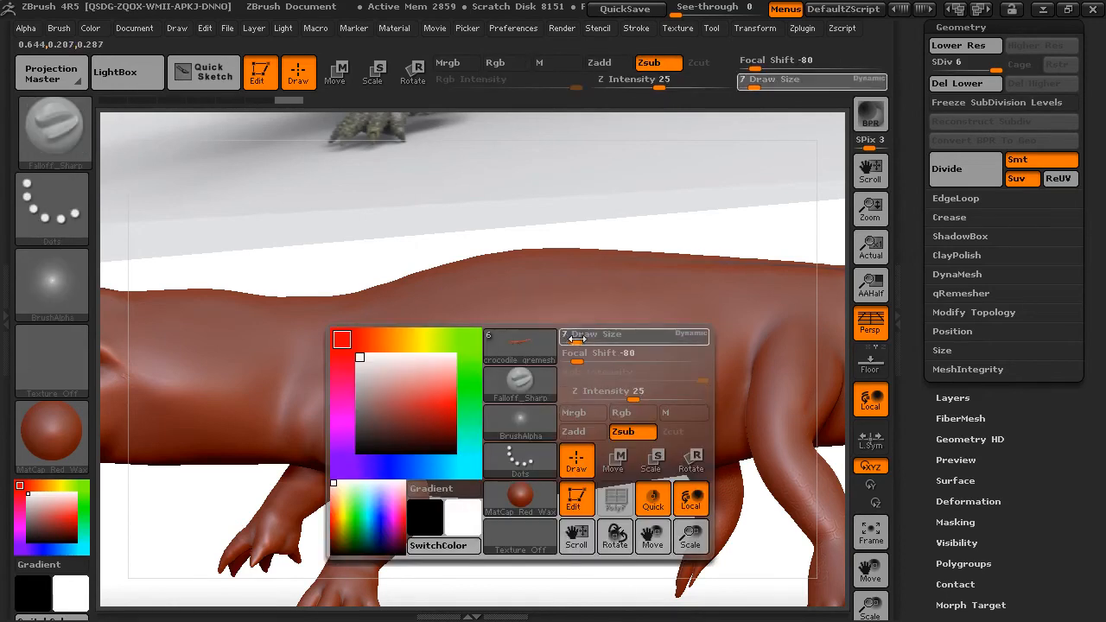
type("9")
key("Return")
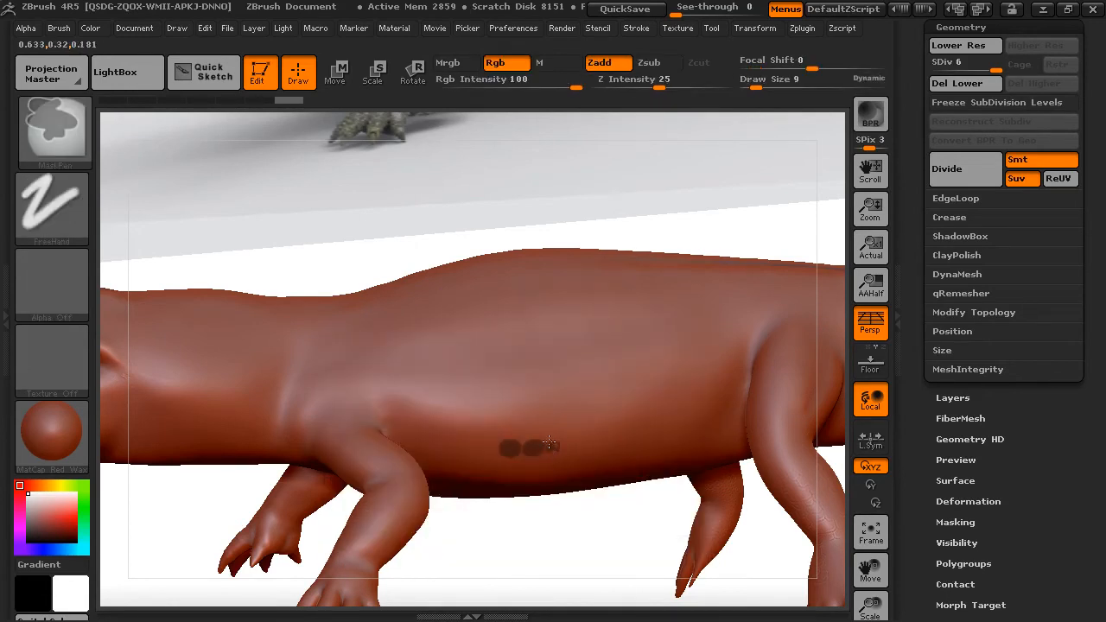
mouse_move(558, 444)
left_mouse_down("ctrl")
mouse_move(571, 445)
mouse_move(508, 431)
left_mouse_up("ctrl")
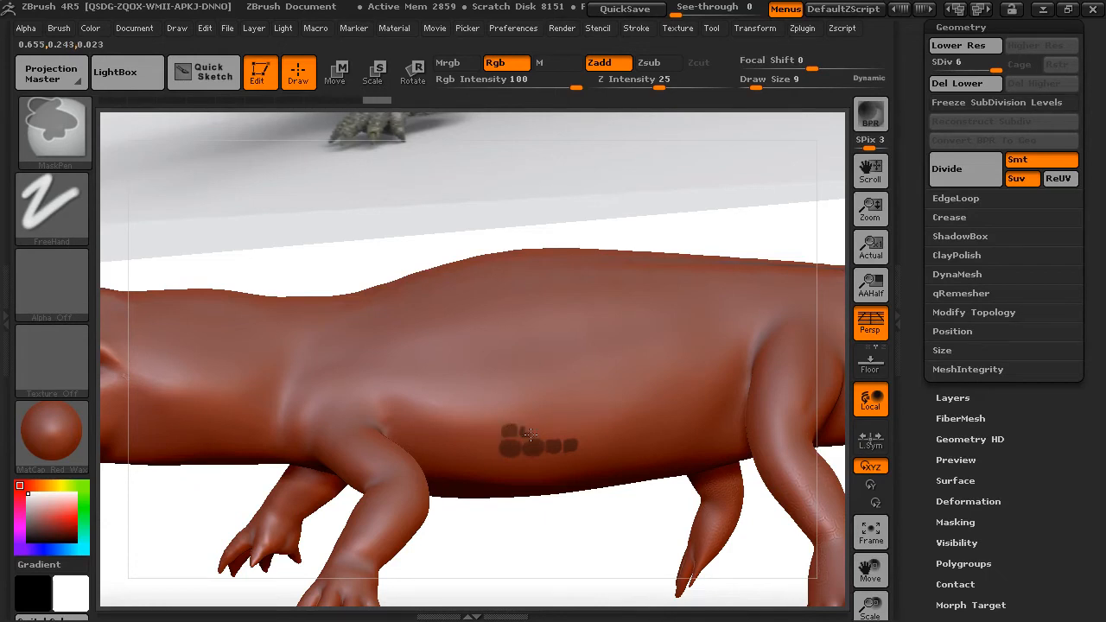
left_click_drag(528, 430, 530, 430, "ctrl")
left_click(540, 430, "ctrl")
left_click(562, 430, "ctrl")
Set the draw size to 14, mask more scales toward the hind leg, and add a third row above the flank pattern
left_click_drag(871, 603, 873, 617)
left_click_drag(872, 573, 854, 441)
key("space")
left_click_drag(593, 300, 598, 300)
key("ctrl")
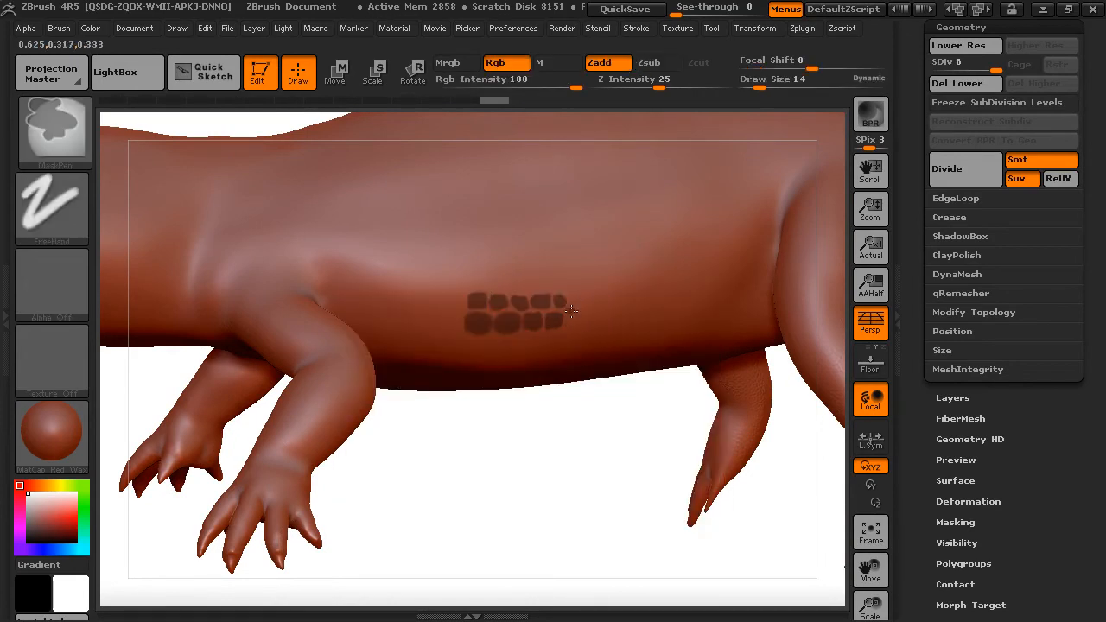
mouse_move(571, 315)
left_mouse_down("ctrl")
mouse_move(572, 297)
mouse_move(592, 301)
left_mouse_up("ctrl")
left_click_drag(593, 311, 612, 318, "ctrl")
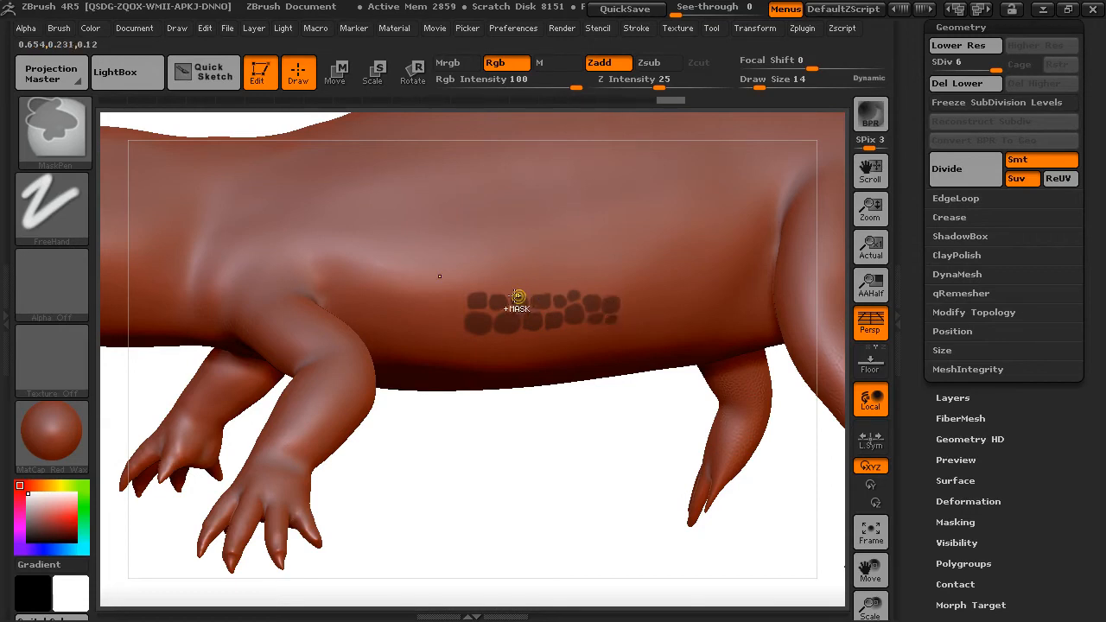
left_click_drag(499, 285, 554, 286, "ctrl")
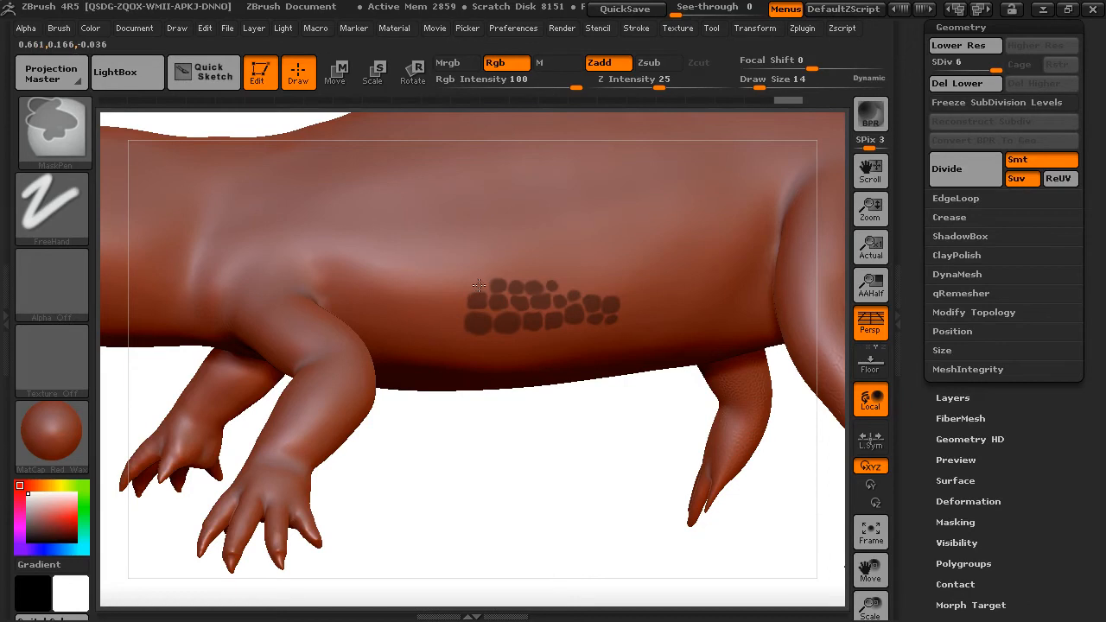
left_click_drag(476, 282, 476, 286, "ctrl")
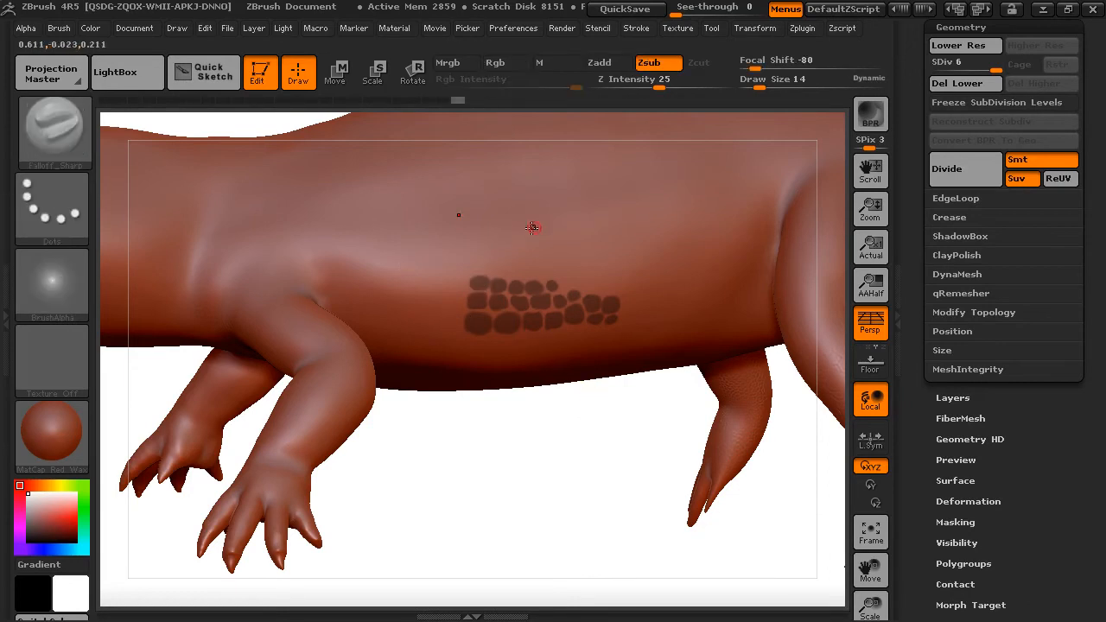
Invert the flank mask and choose the FormSoft brush with a draw size of 68
left_click(586, 430, "ctrl")
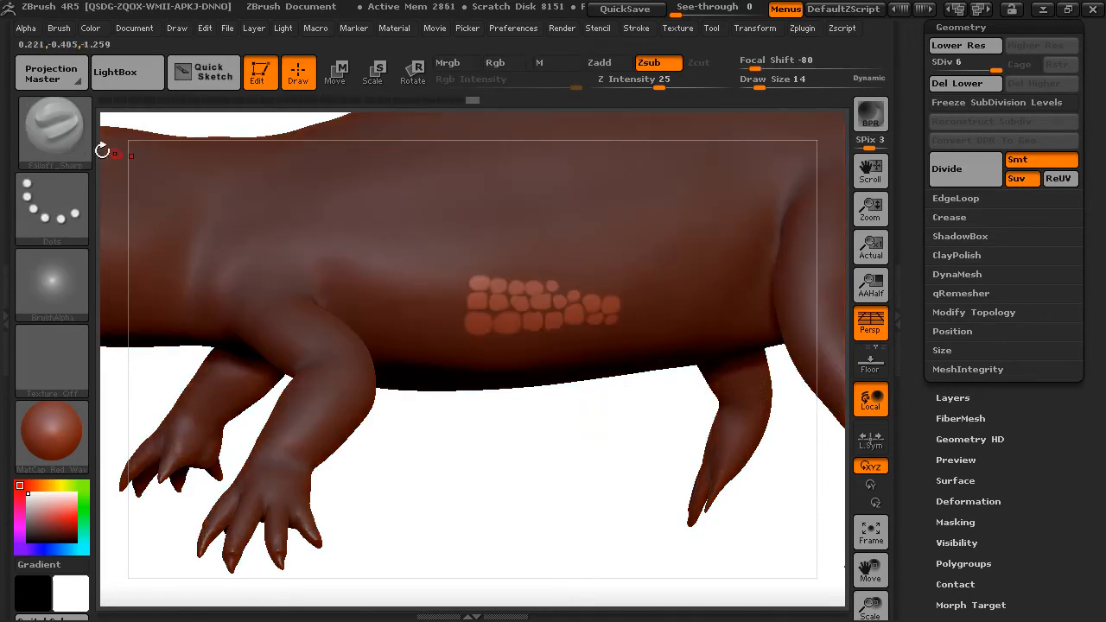
left_click(75, 134)
key("f")
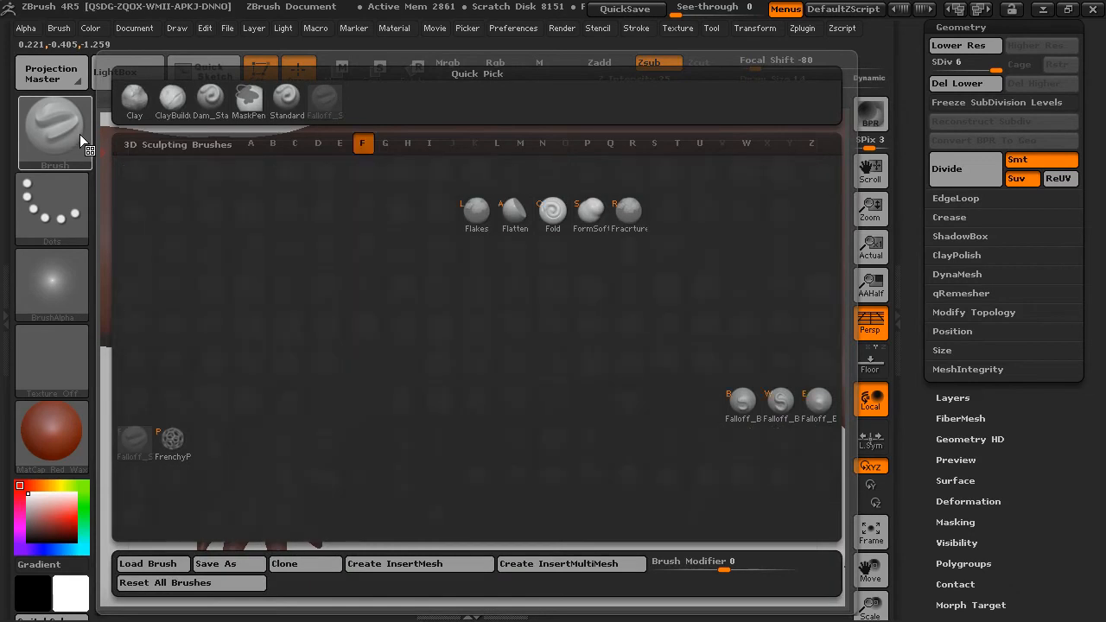
left_click(593, 215)
key("space")
left_click_drag(579, 289, 603, 285)
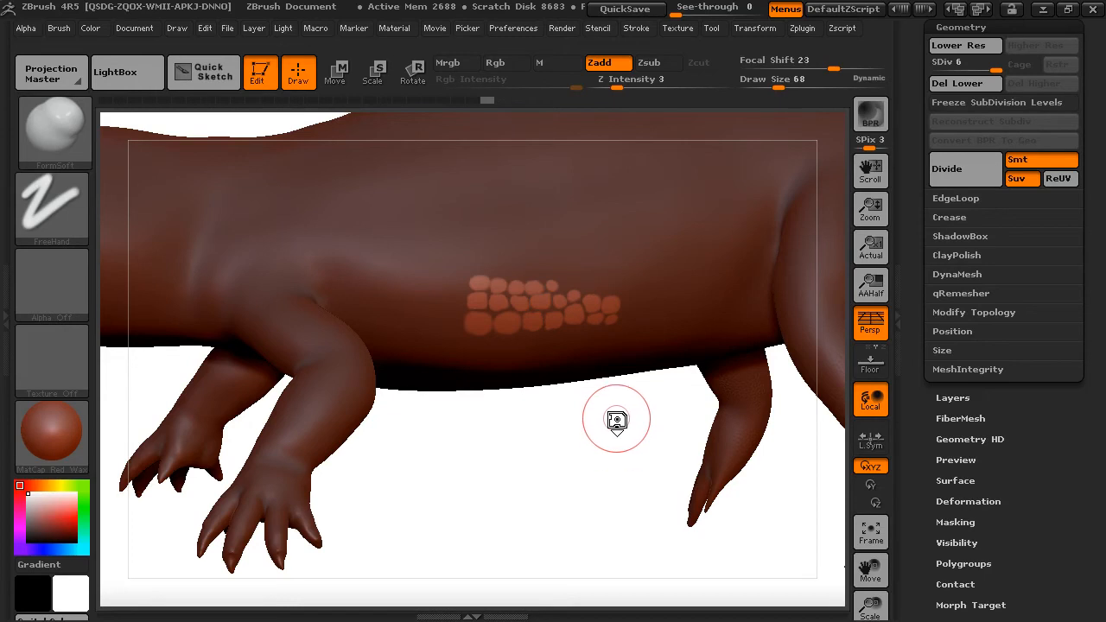
Raise the unmasked flank scales with FormSoft strokes across all rows
mouse_move(606, 412)
left_mouse_down()
mouse_move(627, 418)
mouse_move(512, 444)
mouse_move(568, 435)
left_mouse_up()
left_click_drag(373, 317, 413, 321)
left_click_drag(389, 335, 481, 337)
mouse_move(340, 357)
left_mouse_down()
mouse_move(391, 354)
mouse_move(348, 334)
mouse_move(368, 333)
mouse_move(364, 316)
mouse_move(385, 307)
mouse_move(449, 325)
mouse_move(415, 342)
mouse_move(426, 347)
mouse_move(473, 327)
mouse_move(468, 339)
left_mouse_up()
left_click_drag(442, 331, 363, 344)
mouse_move(344, 324)
left_mouse_down()
mouse_move(334, 325)
mouse_move(334, 306)
left_mouse_up()
left_click_drag(343, 325, 337, 327)
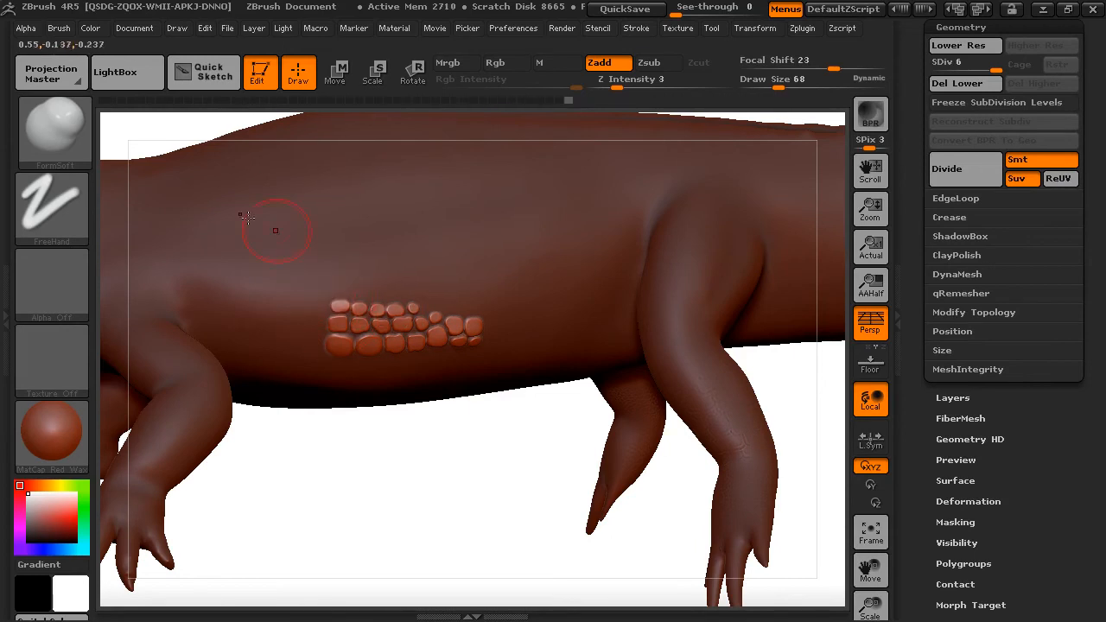
Swell the flank scales with the Inflat brush
left_click(49, 121)
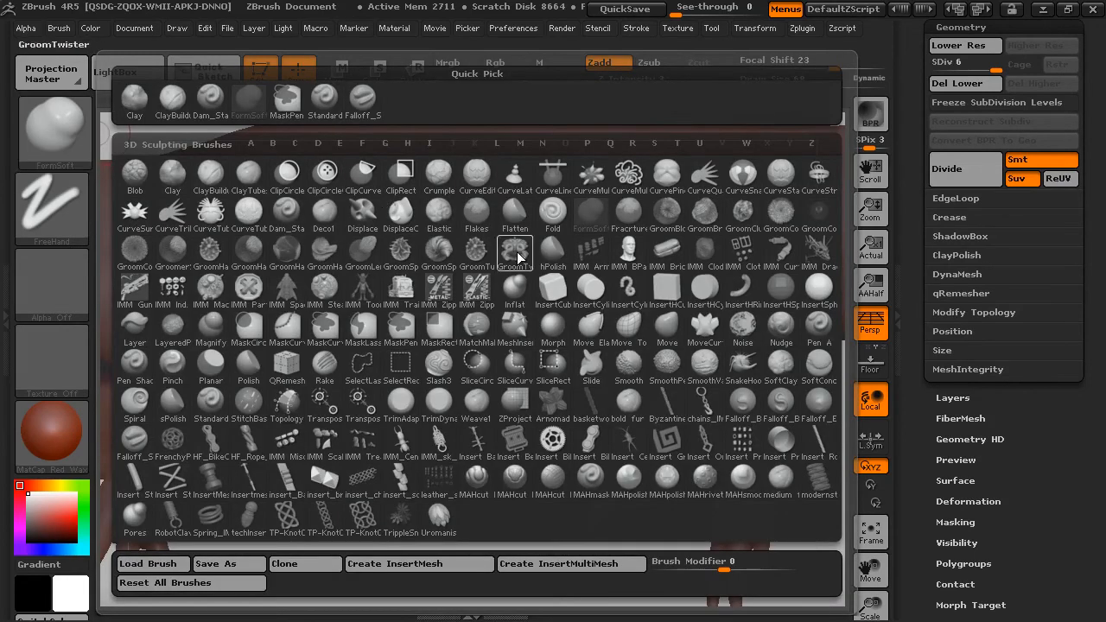
left_click(515, 285)
left_click(384, 327)
left_click(387, 330)
left_click(403, 337)
left_click(434, 315)
left_click(454, 327)
left_click(470, 318)
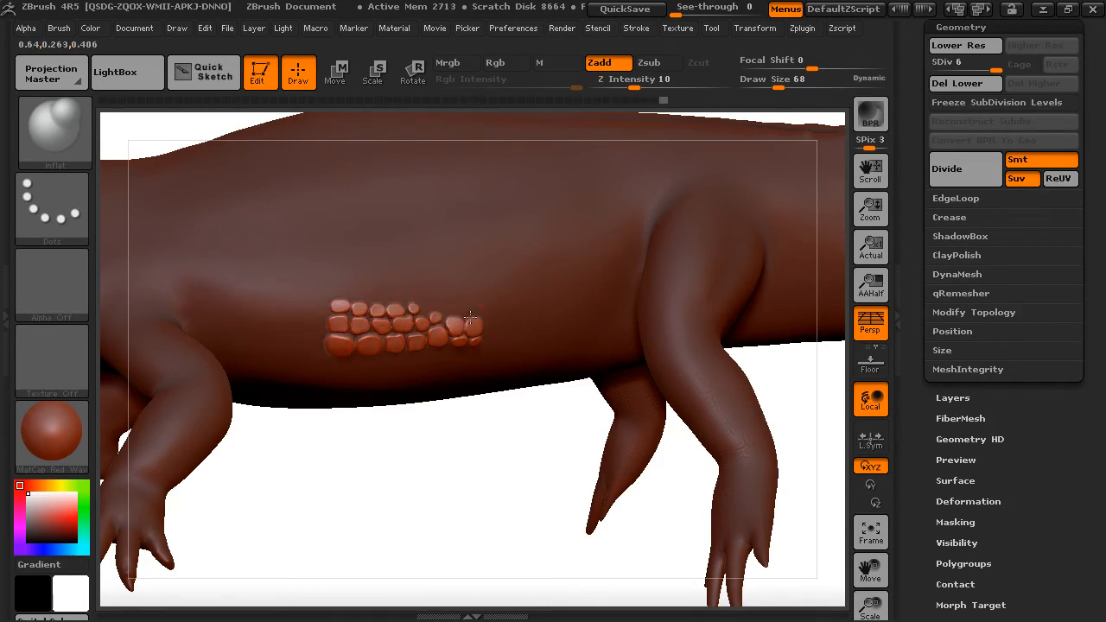
Clear the mask from the crocodile's body
left_click_drag(452, 384, 437, 452)
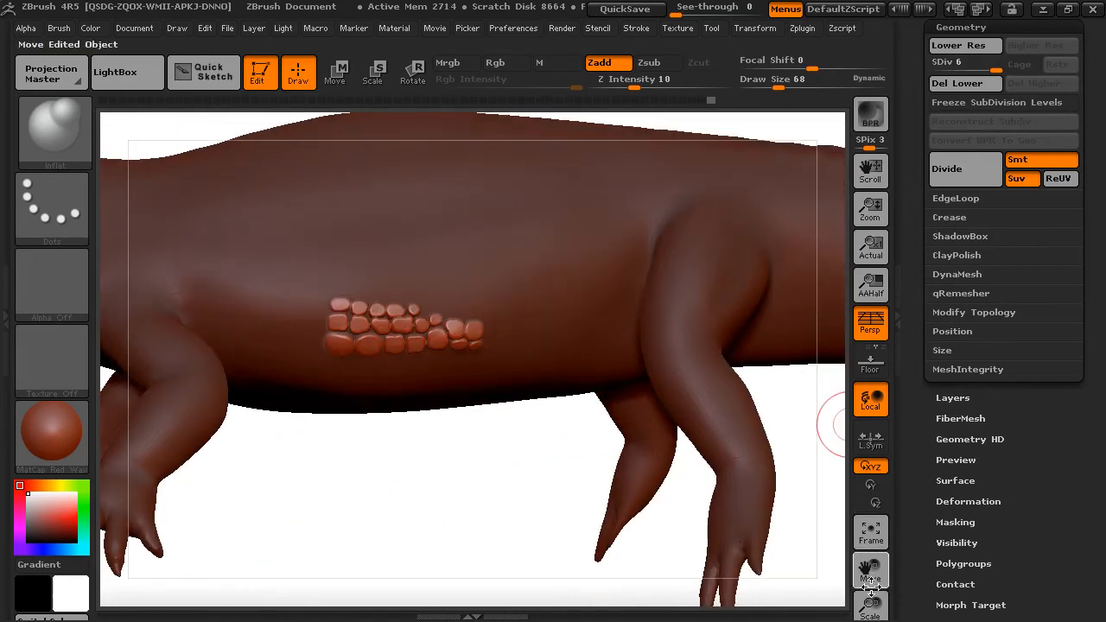
left_click_drag(870, 607, 844, 498)
left_click_drag(871, 564, 890, 615)
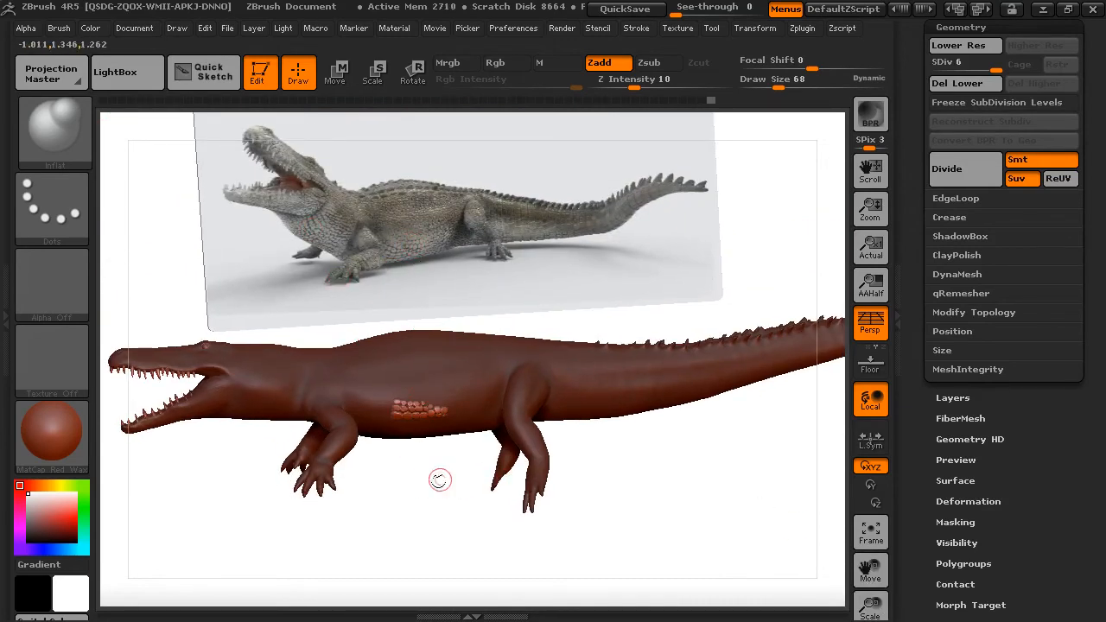
left_click_drag(452, 524, 686, 457, "ctrl")
Set the draw size to 20 and mask a rounded scale on the side of the neck behind the jaw
left_click_drag(875, 602, 873, 616)
key("f")
left_click_drag(871, 574, 948, 553)
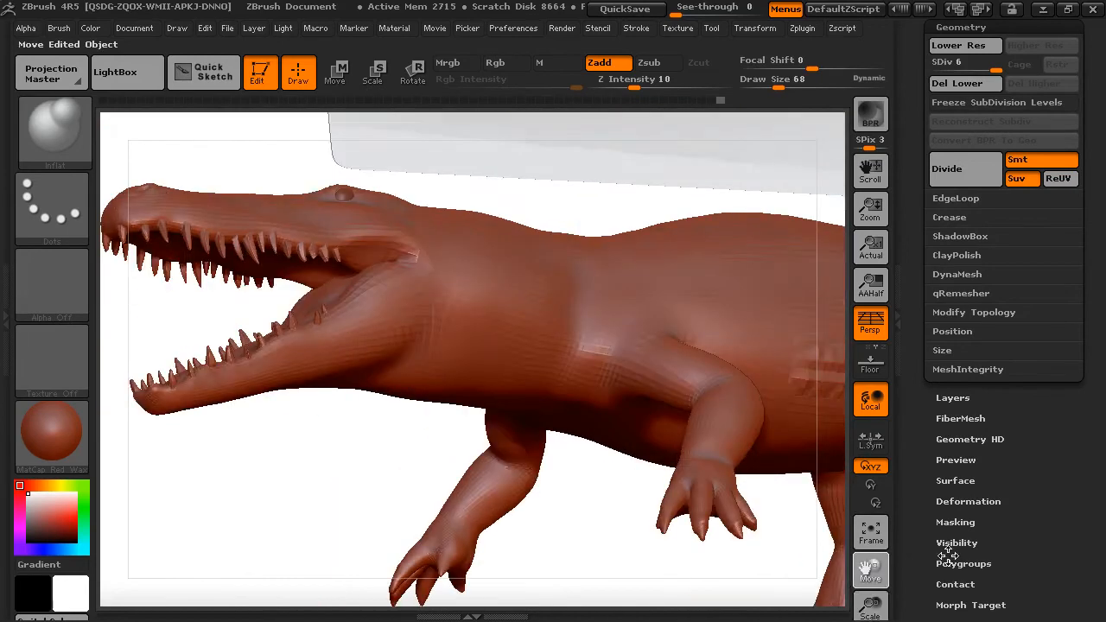
key("s")
left_click_drag(536, 315, 518, 319)
key("ctrl")
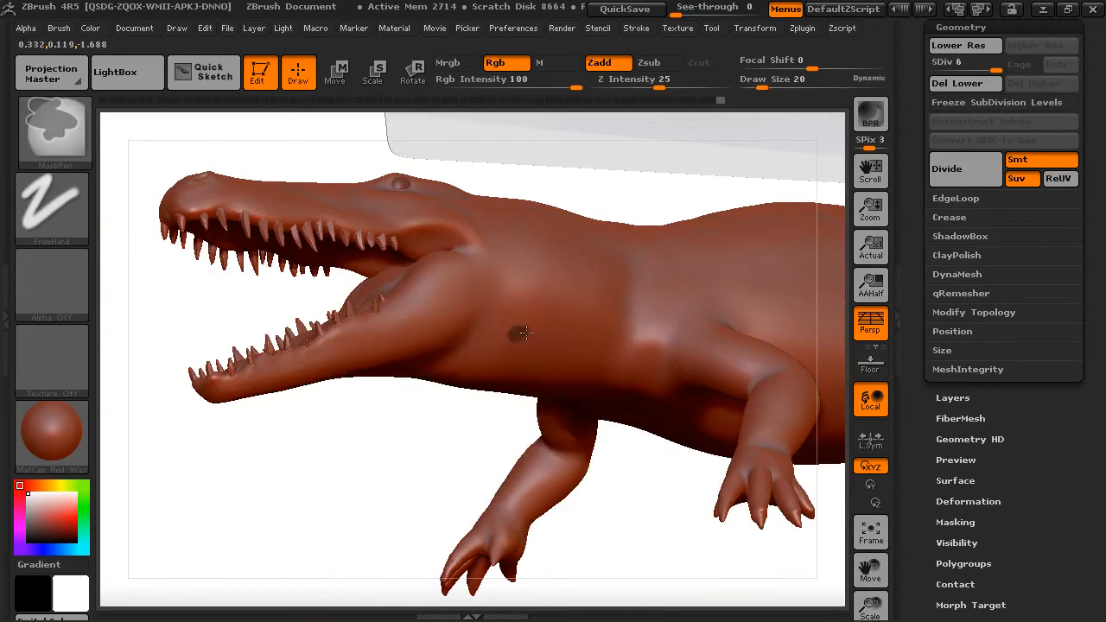
Mask a cluster of rounded scales of varied size from the side of the neck down across the throat
left_click_drag(452, 425, 506, 380)
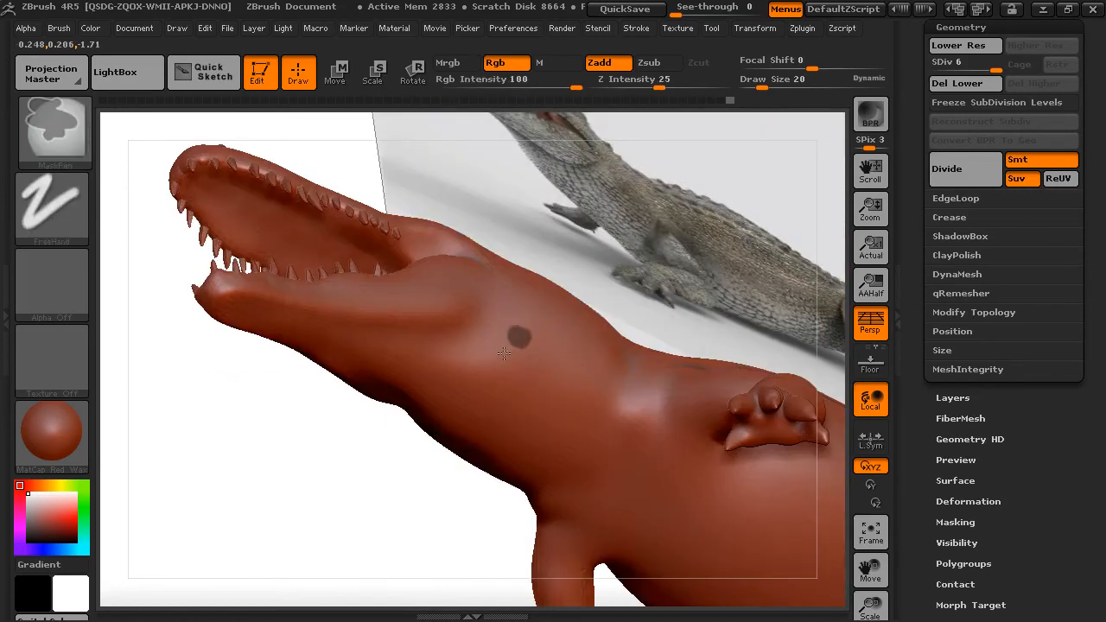
left_click(515, 359, "ctrl")
left_click(526, 376, "ctrl")
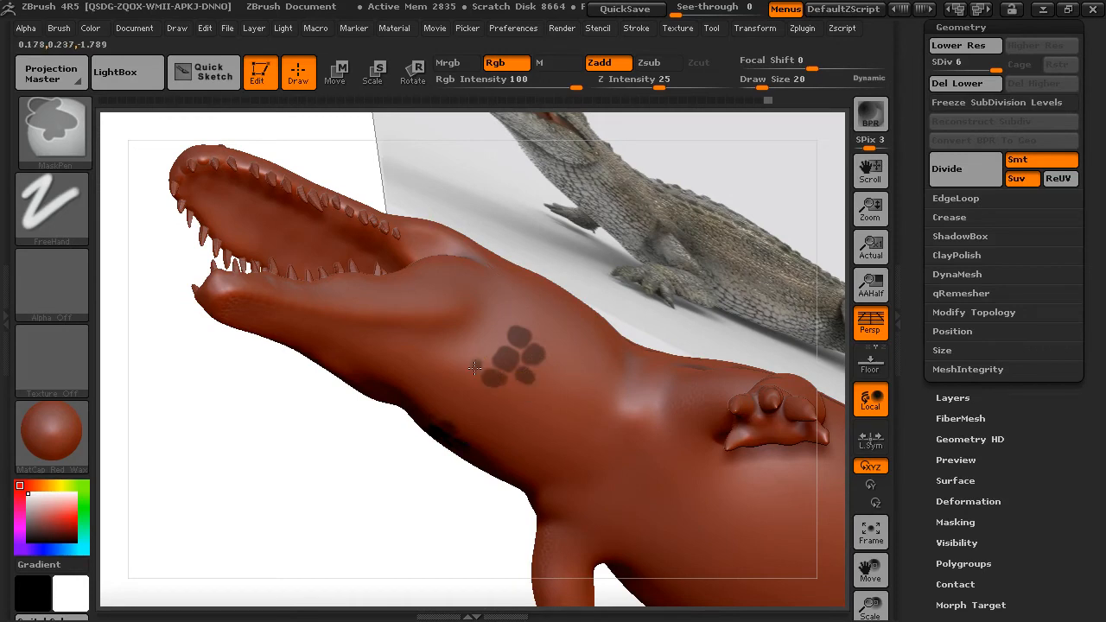
left_click_drag(488, 351, 483, 355, "ctrl")
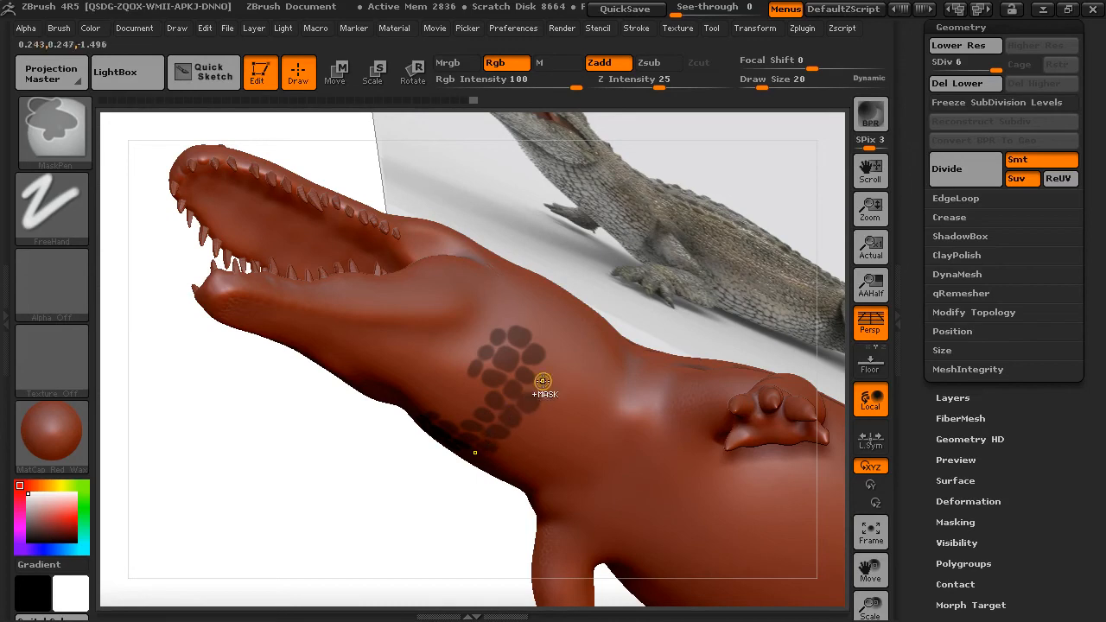
left_click_drag(545, 368, 548, 371, "ctrl")
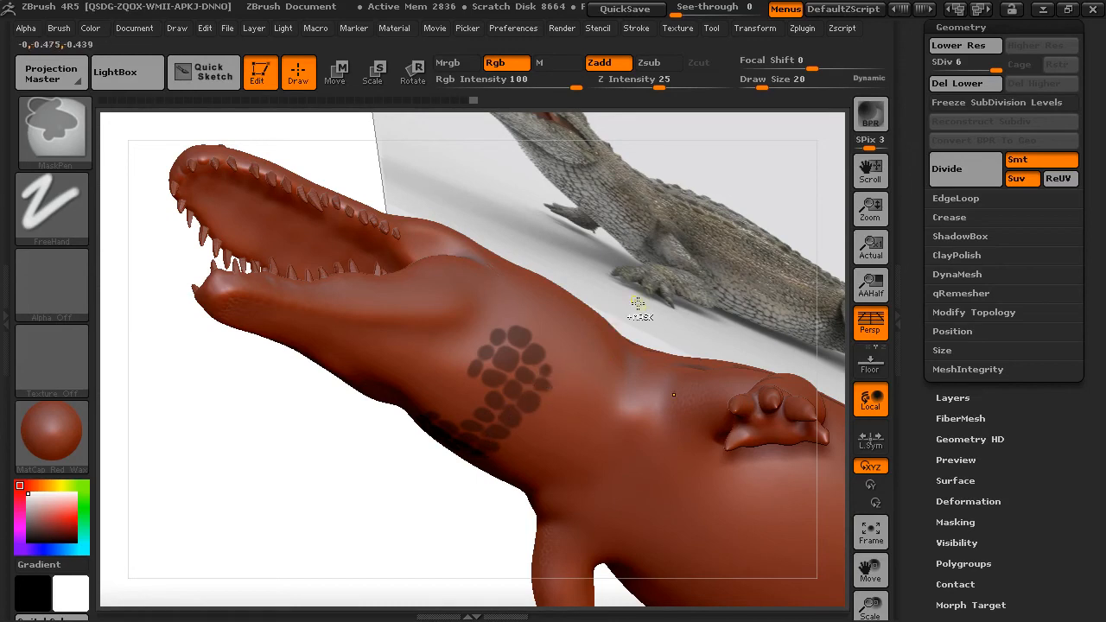
Invert the throat mask and raise the exposed scales using the FormSoft brush with a draw size of 89
left_click(57, 121)
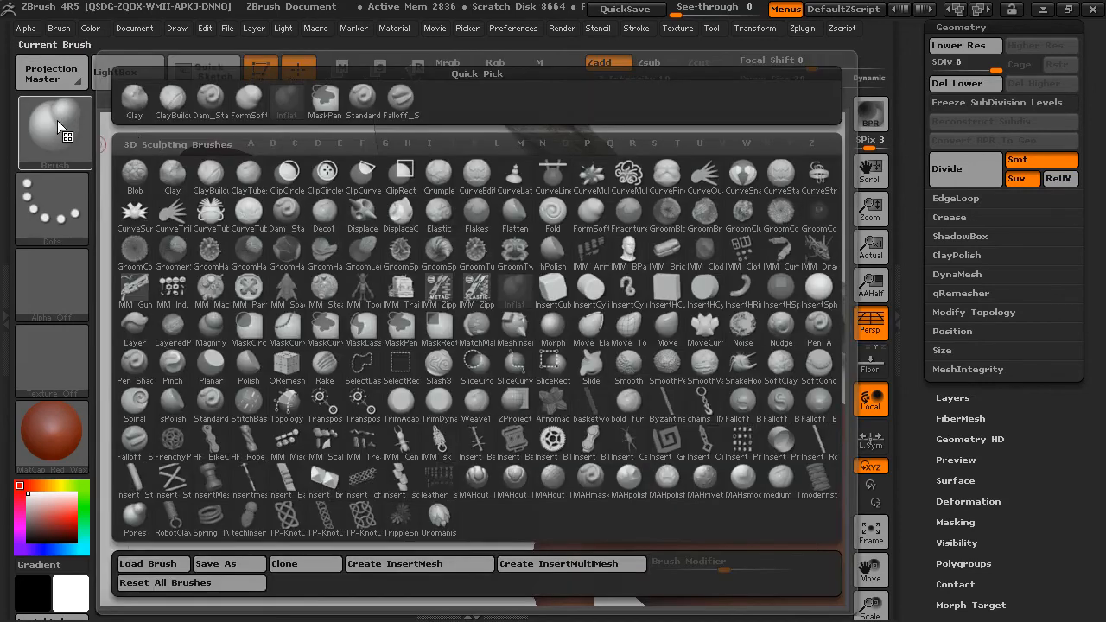
left_click(248, 98)
key("space")
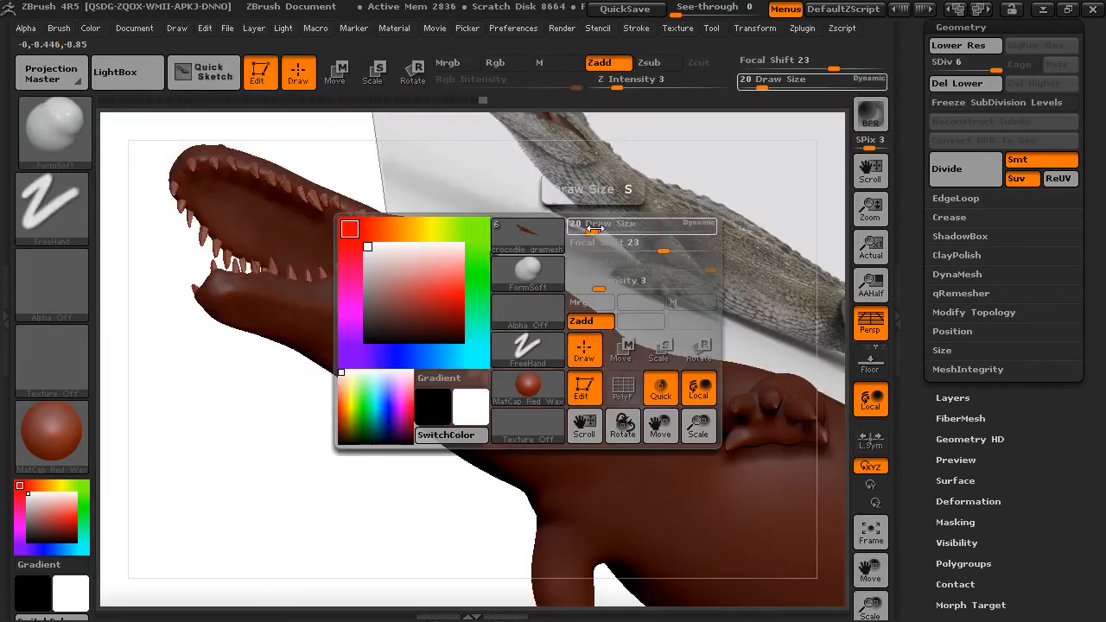
left_click_drag(613, 226, 608, 225)
left_click_drag(566, 368, 561, 367)
mouse_move(481, 348)
left_mouse_down()
mouse_move(497, 351)
mouse_move(512, 393)
mouse_move(510, 425)
mouse_move(449, 423)
mouse_move(519, 371)
mouse_move(519, 347)
left_mouse_up()
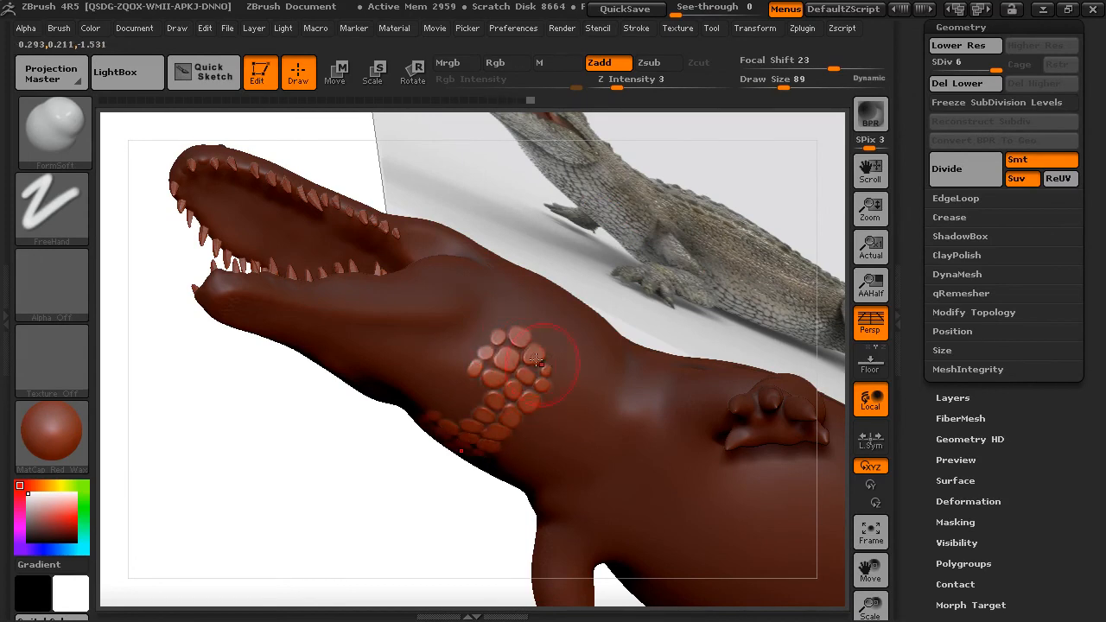
Swell the throat scales with the Inflat brush
left_click(54, 132)
left_click(296, 109)
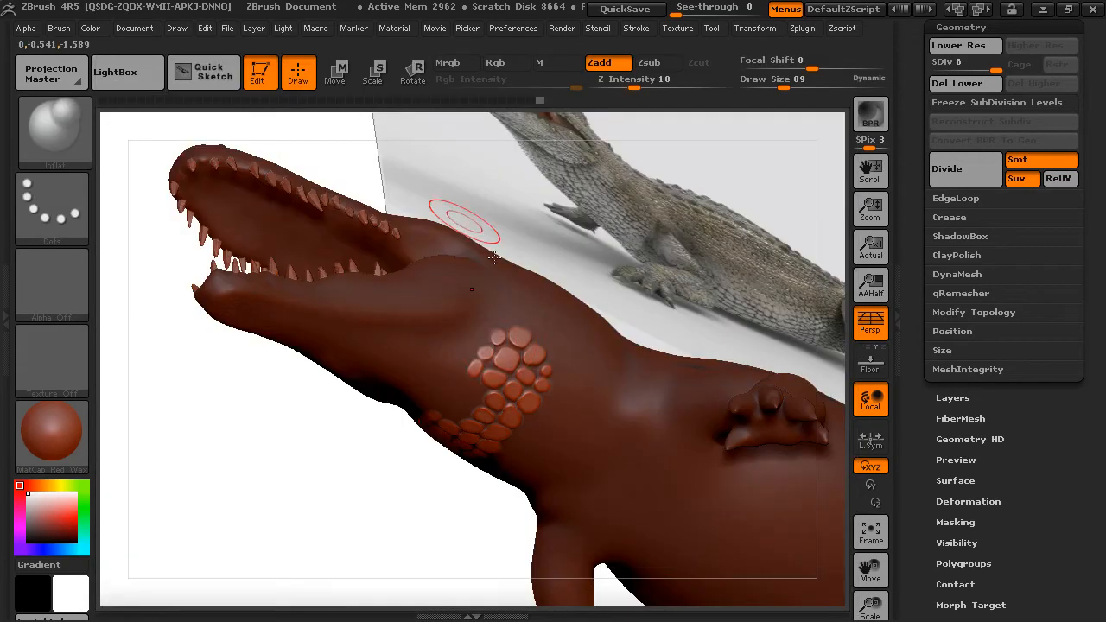
left_click_drag(516, 376, 499, 403)
mouse_move(509, 359)
left_mouse_down()
mouse_move(525, 374)
mouse_move(547, 372)
mouse_move(493, 420)
left_mouse_up()
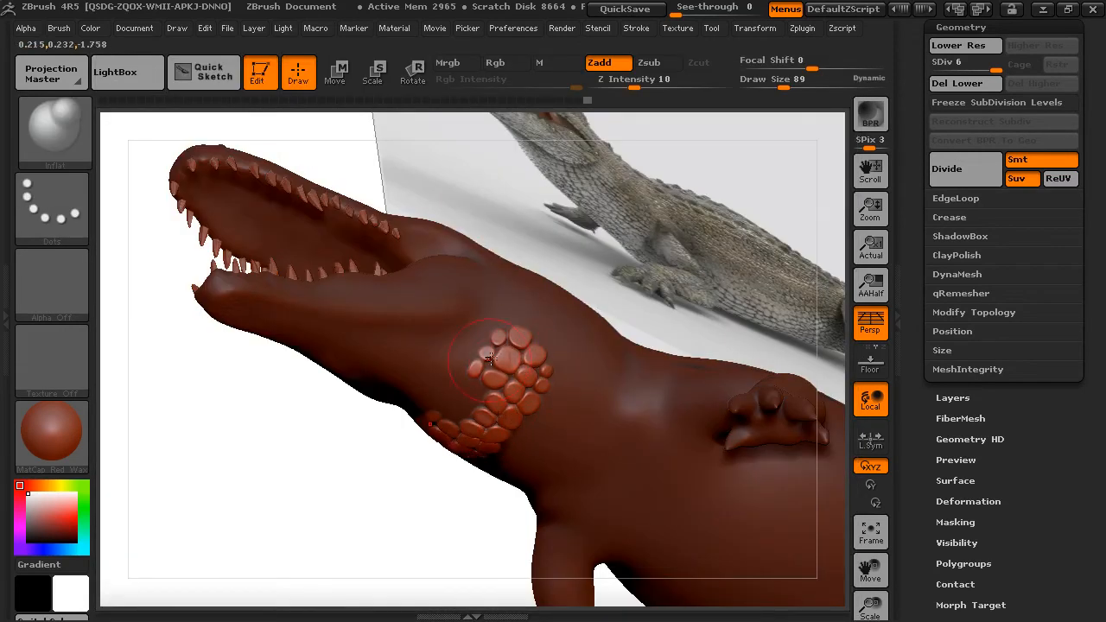
Flatten the tops of the throat scales with the Polish brush and clear the mask
left_click(63, 128)
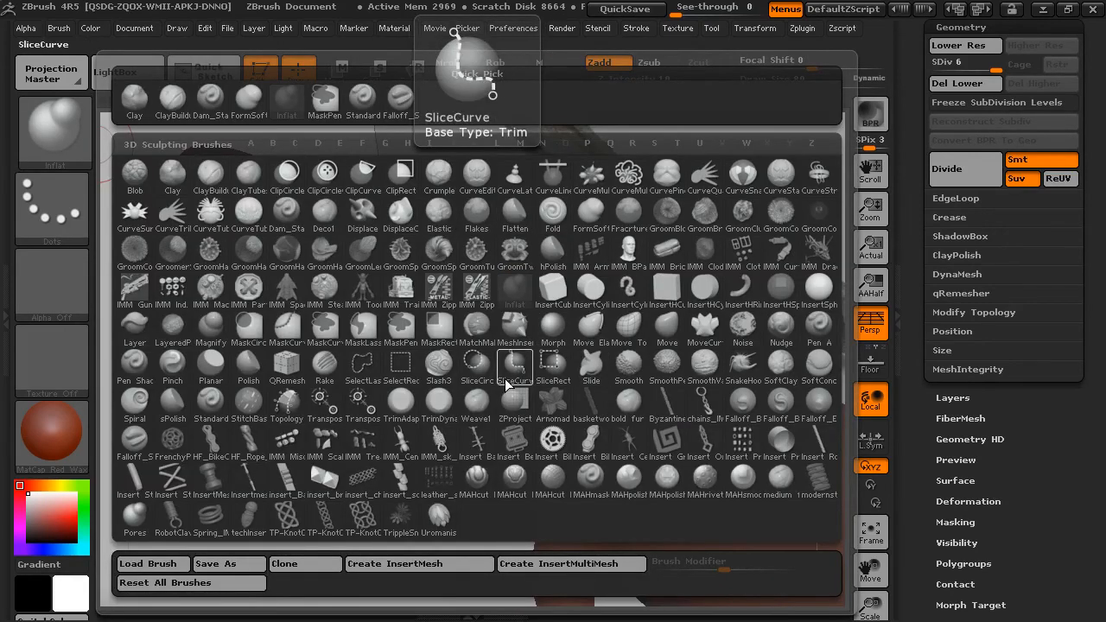
left_click(252, 364)
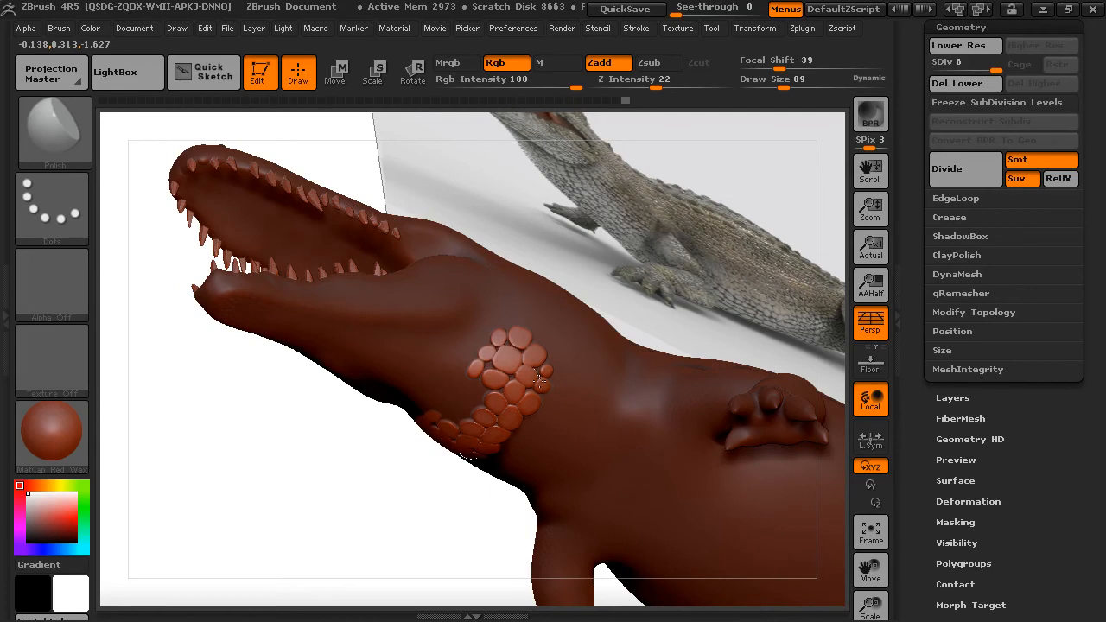
left_click_drag(499, 430, 478, 453)
mouse_move(429, 486)
left_mouse_down()
mouse_move(368, 545)
mouse_move(394, 533)
left_mouse_up()
left_click_drag(468, 474, 492, 490)
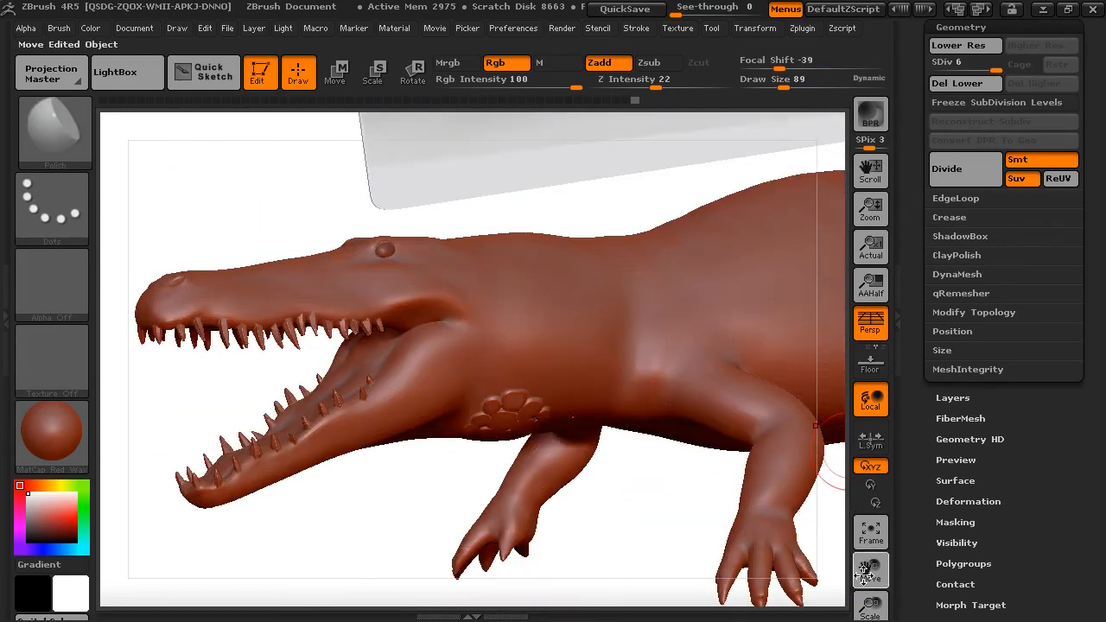
Build up subtle form along the crocodile's back using the FormSoft brush with a draw size of 59
left_click_drag(867, 601, 866, 553)
left_click_drag(871, 570, 746, 595)
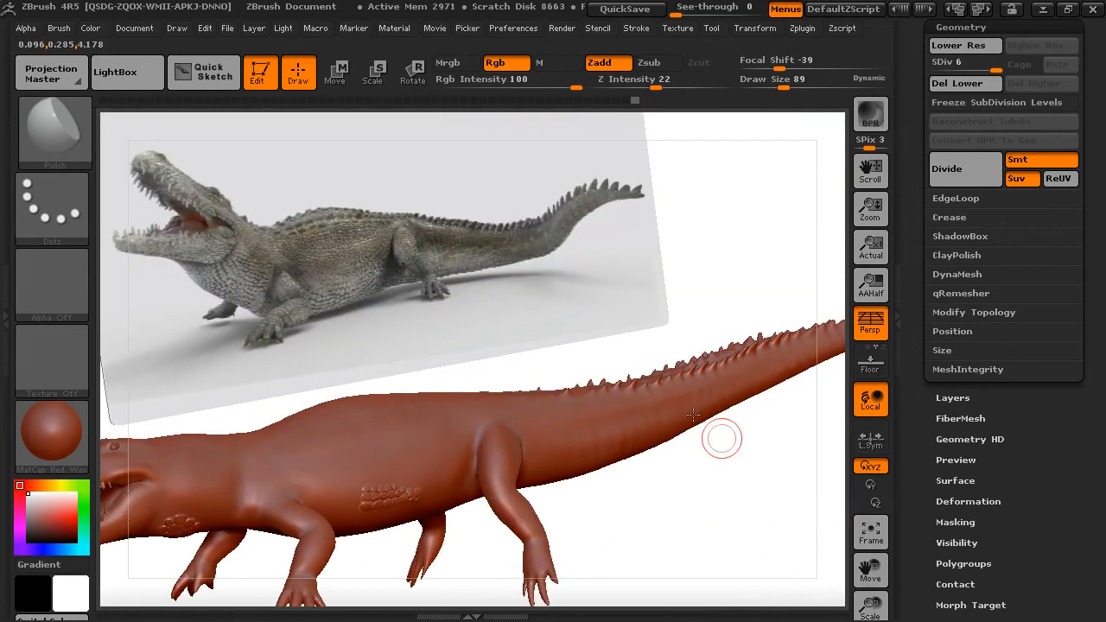
mouse_move(705, 510)
left_mouse_down()
mouse_move(704, 551)
mouse_move(701, 492)
mouse_move(711, 486)
left_mouse_up()
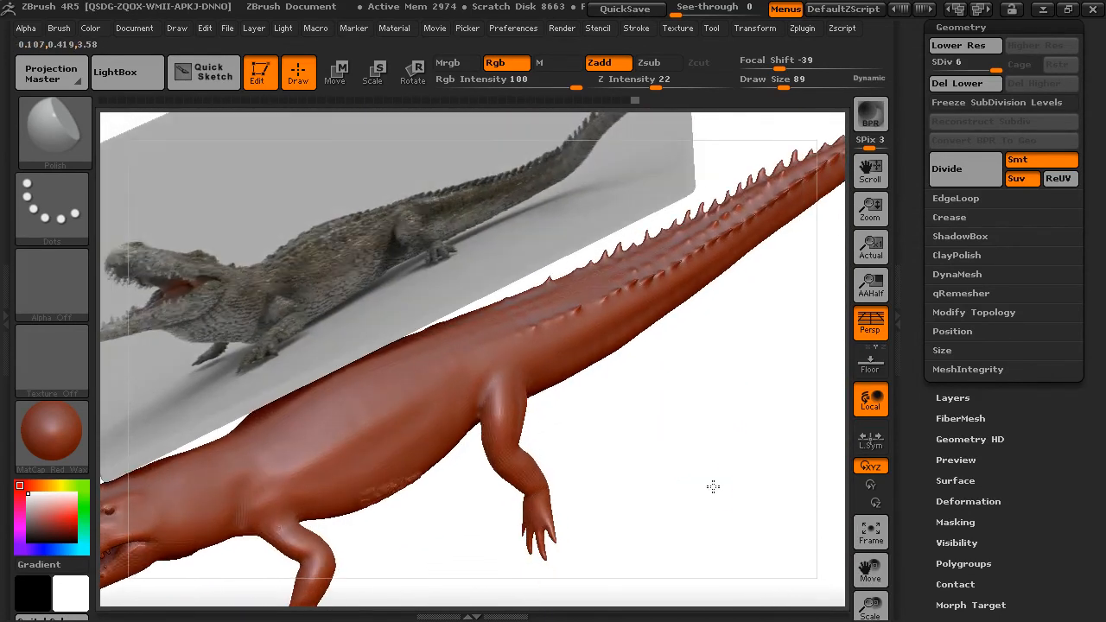
left_click_drag(870, 607, 890, 619)
left_click_drag(870, 570, 951, 570)
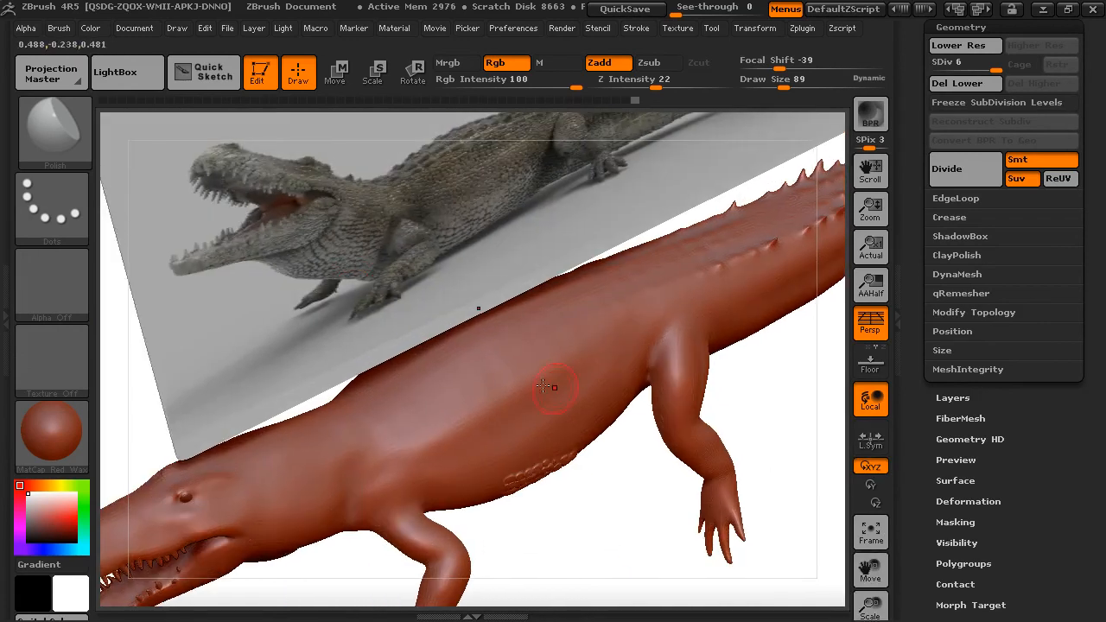
left_click(48, 145)
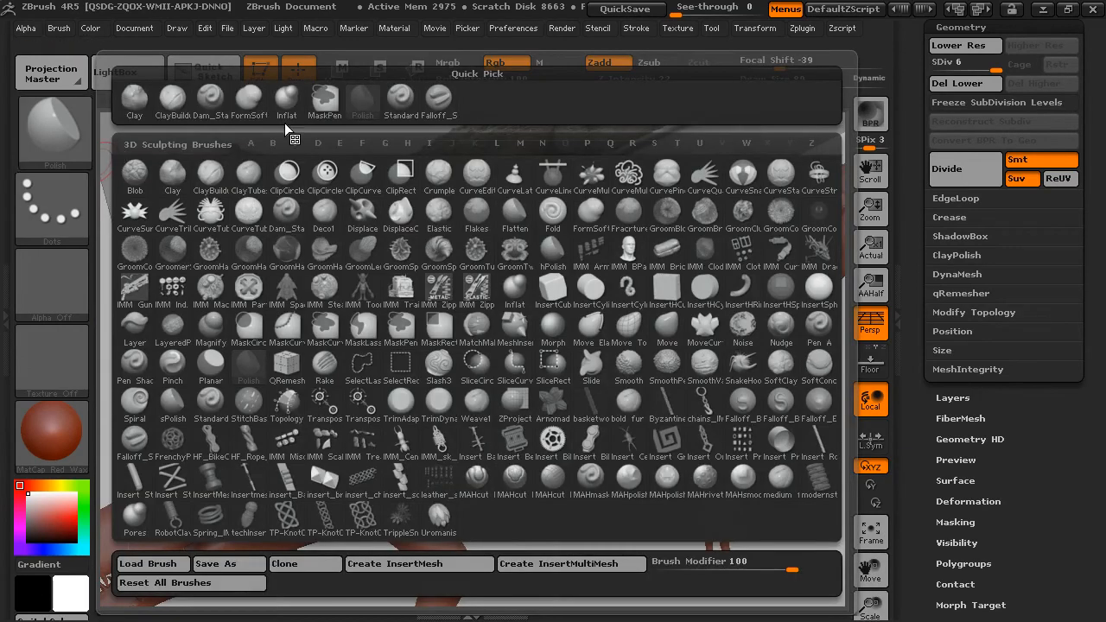
left_click(248, 98)
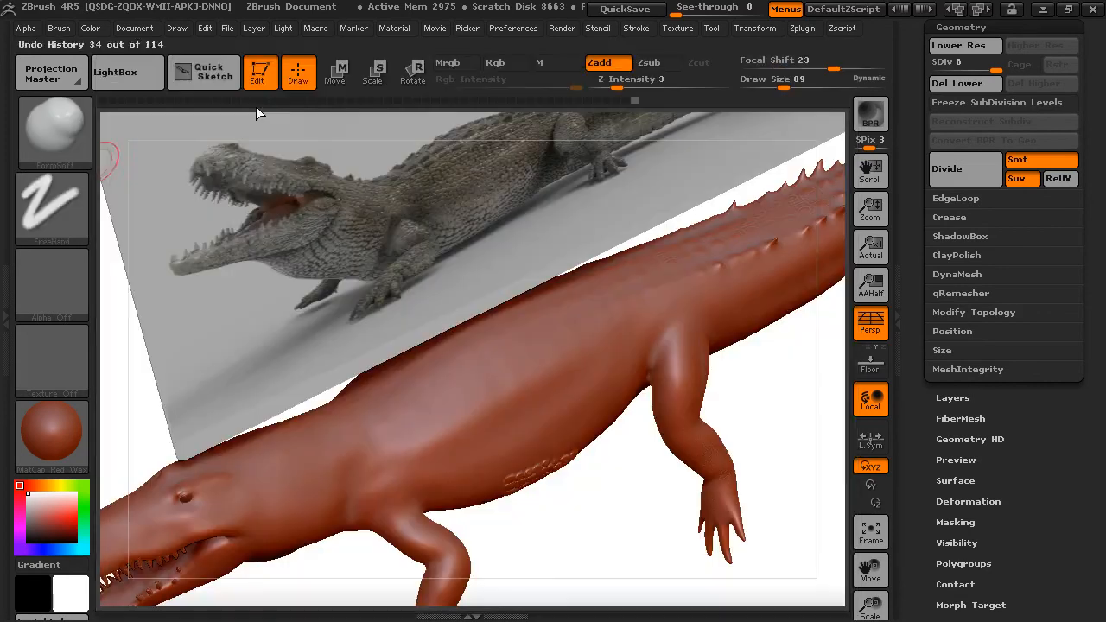
key("space")
left_click_drag(556, 283, 550, 283)
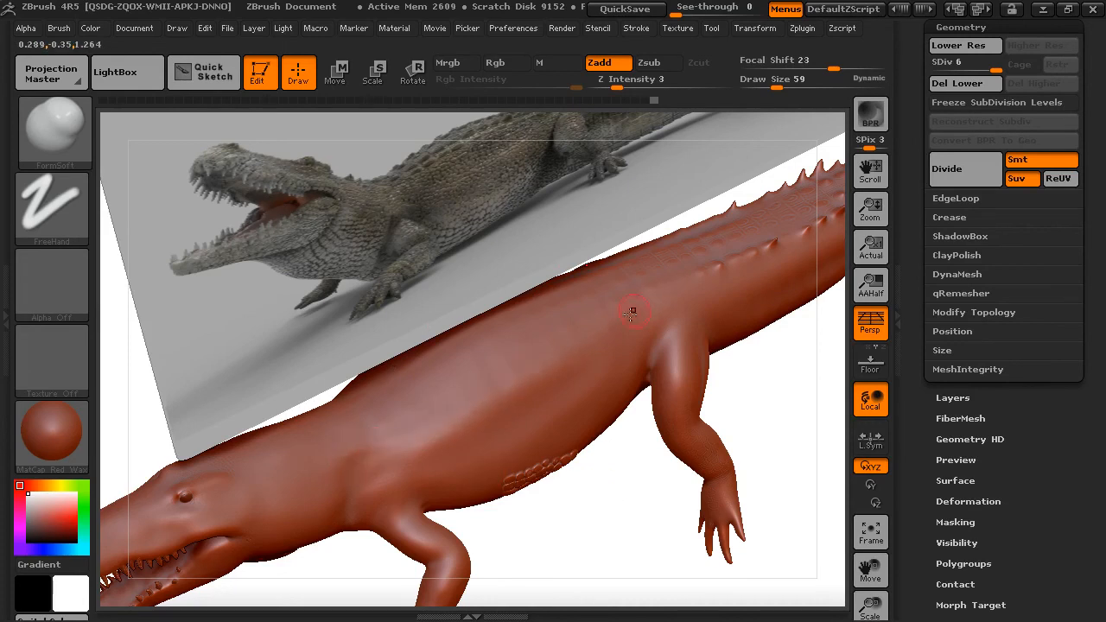
Try carving two sharp creases across the back behind the shoulder with the Falloff_Sharp brush
left_click_drag(610, 517, 586, 529)
left_click(69, 141)
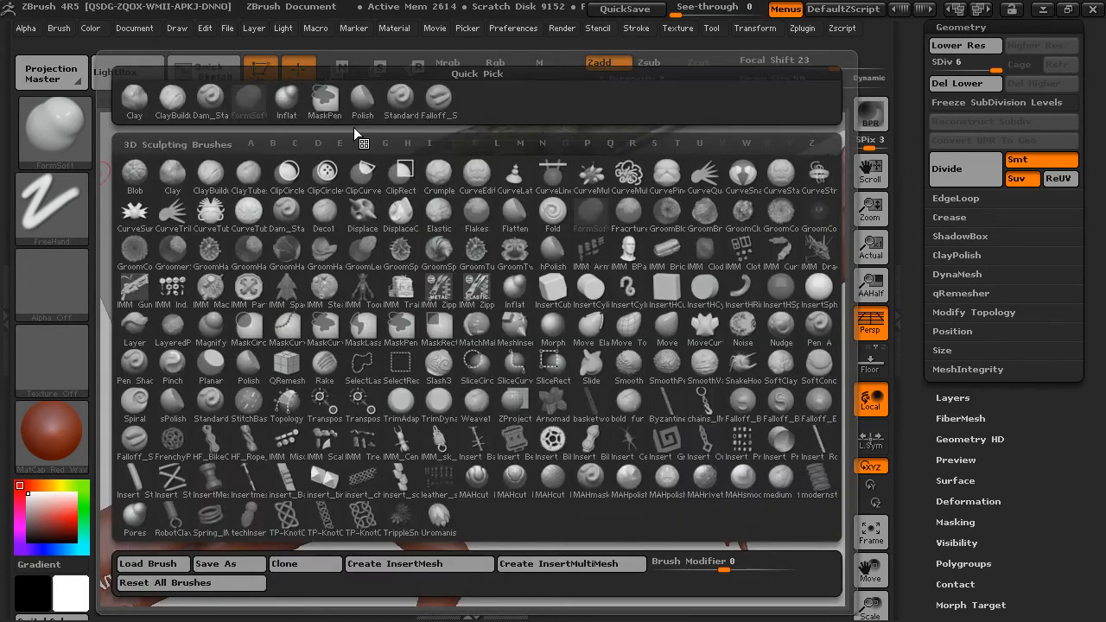
left_click(438, 97)
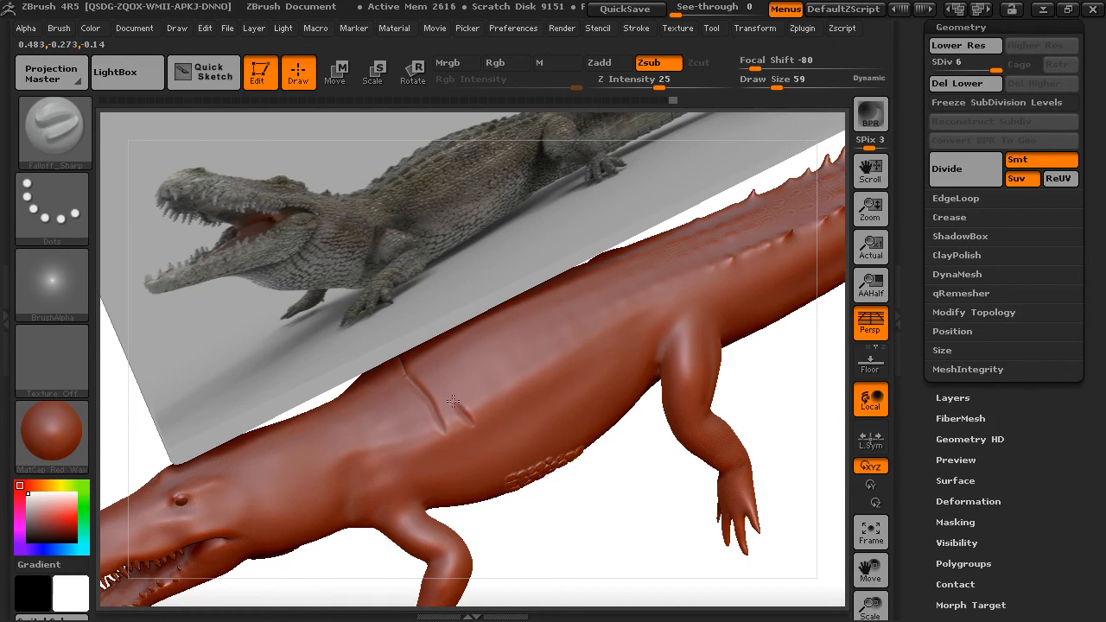
key("ctrl")
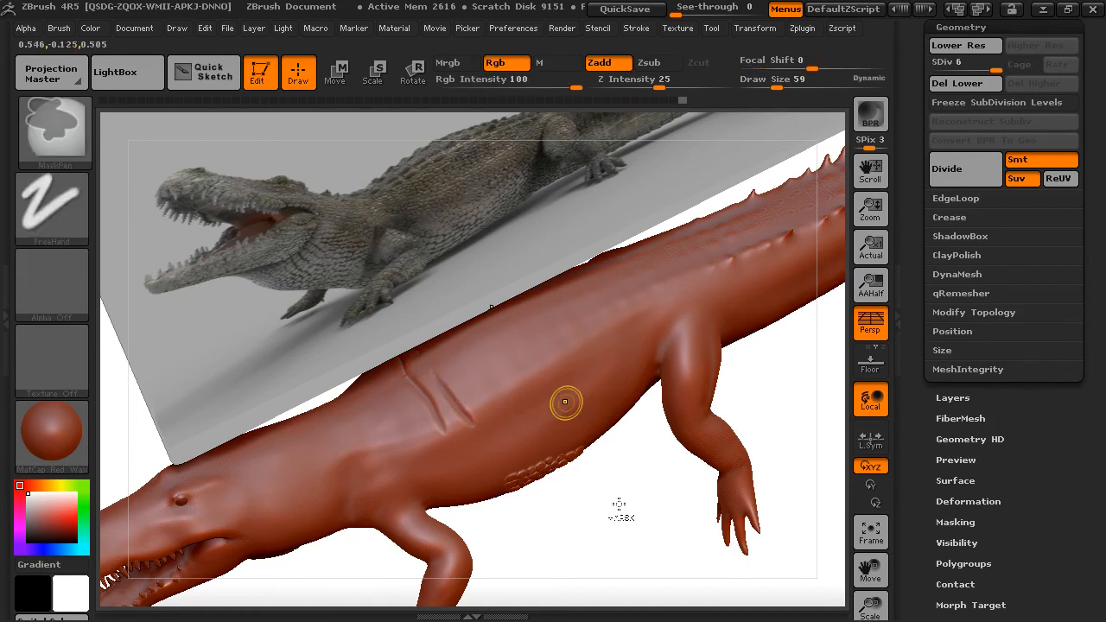
key("ctrl+z")
key("ctrl+z")
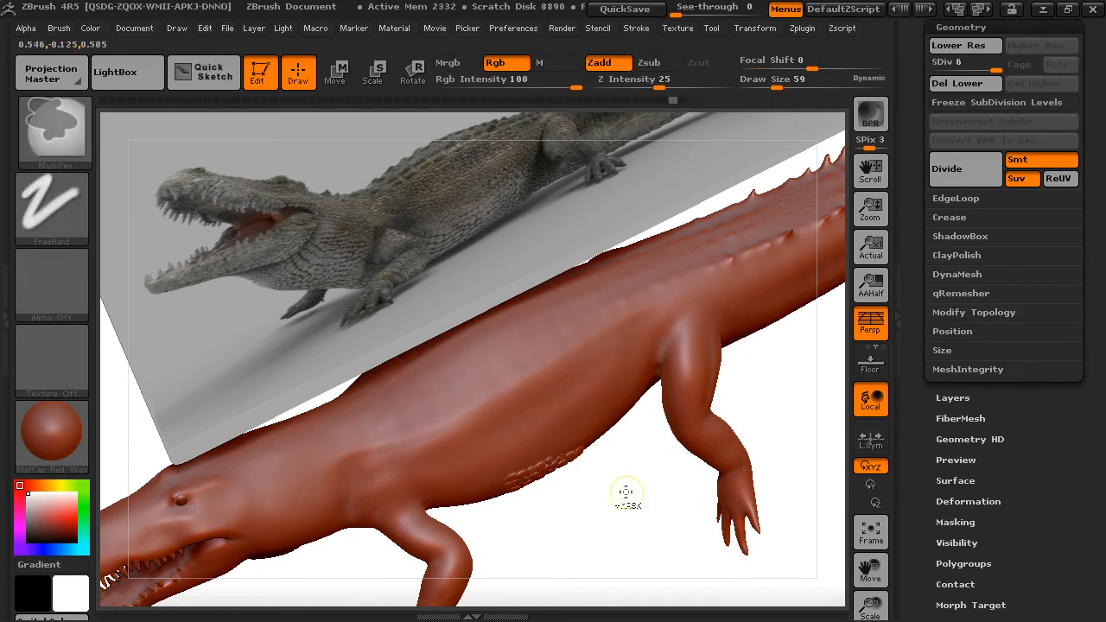
Choose the Standard brush with a draw size of 28 and mask two oval scales on the upper flank above the shoulder
left_click_drag(627, 492, 632, 462)
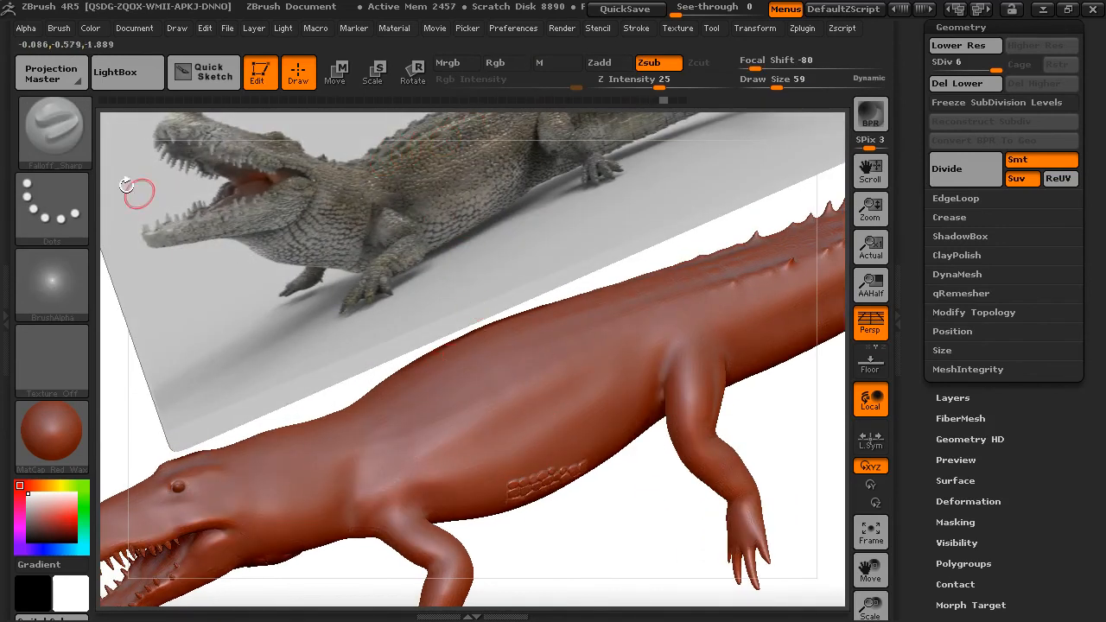
left_click(80, 134)
left_click(400, 101)
key("space")
left_click_drag(573, 289, 574, 289)
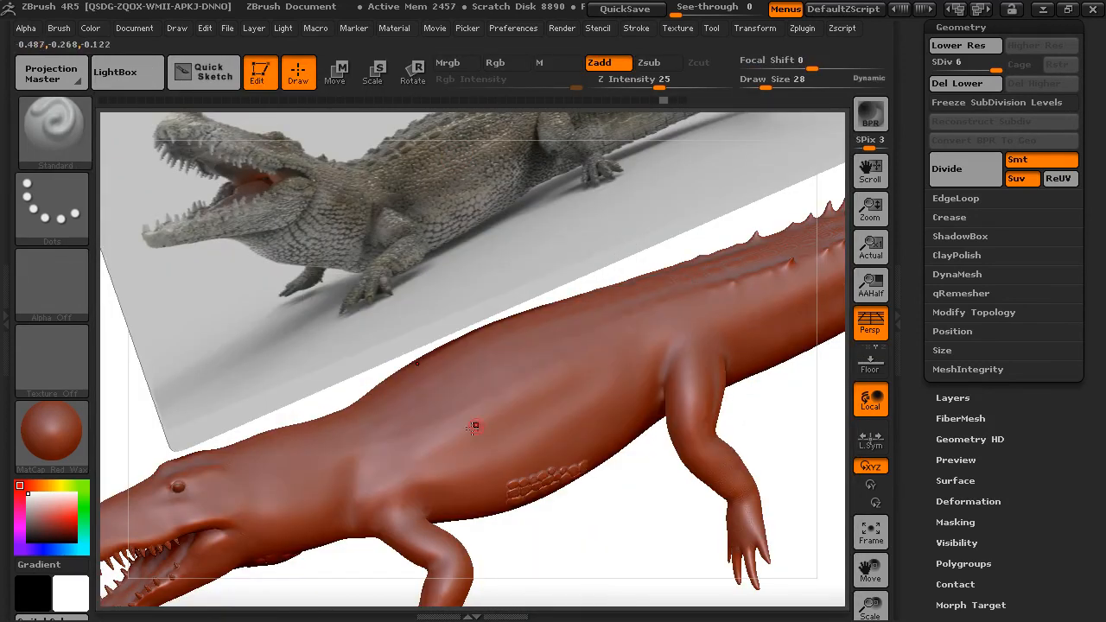
key("ctrl")
left_click(430, 423, "ctrl")
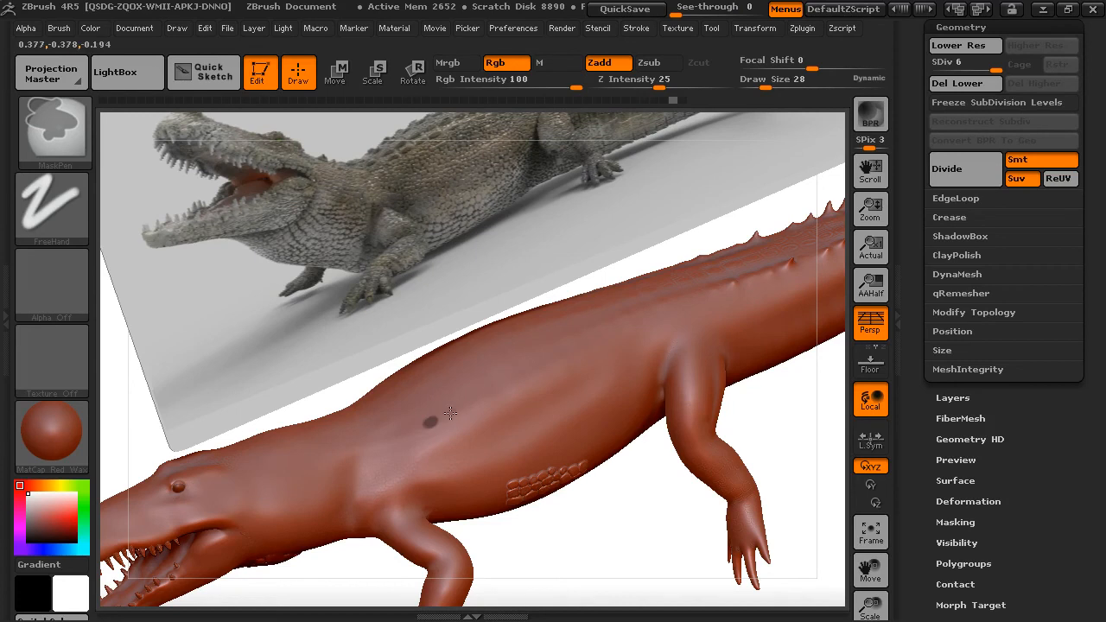
left_click(451, 412, "ctrl")
Extend the mask into two rows of oval scales along the back, using a draw size of 15
key("space")
left_click(513, 339)
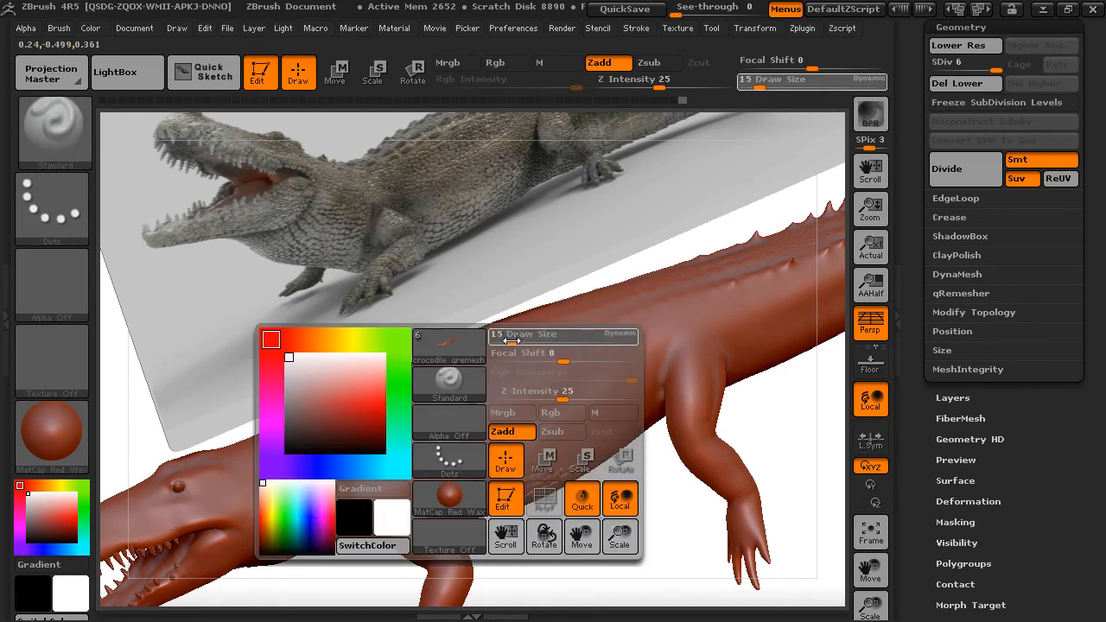
left_click(471, 398, "ctrl")
left_click(492, 389, "ctrl")
left_click(478, 371, "ctrl")
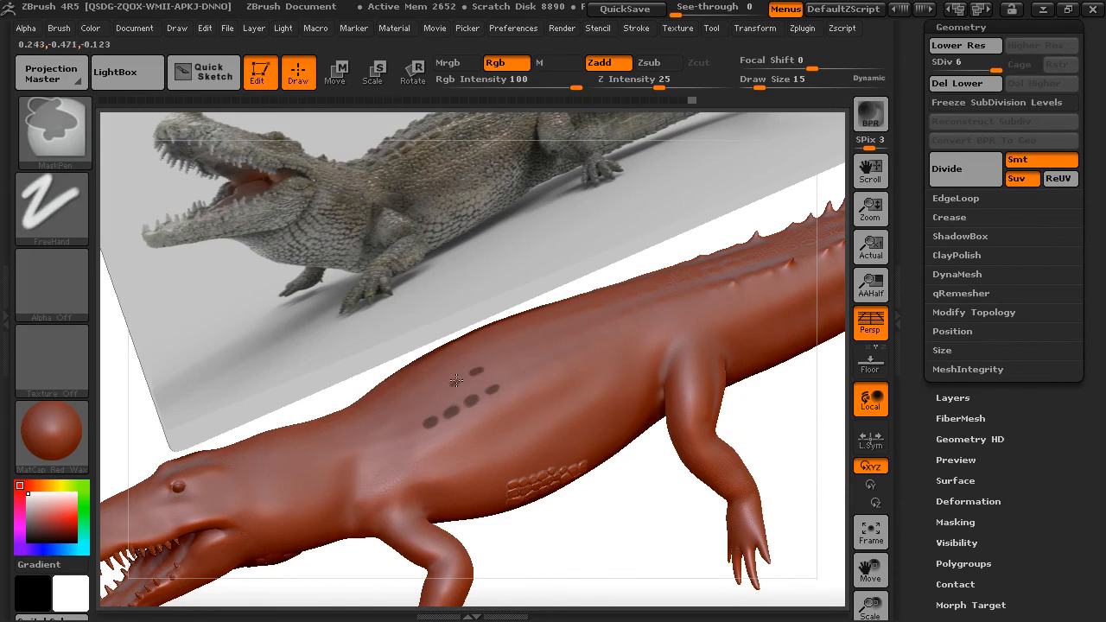
left_click(456, 383, "ctrl")
left_click(414, 410, "ctrl")
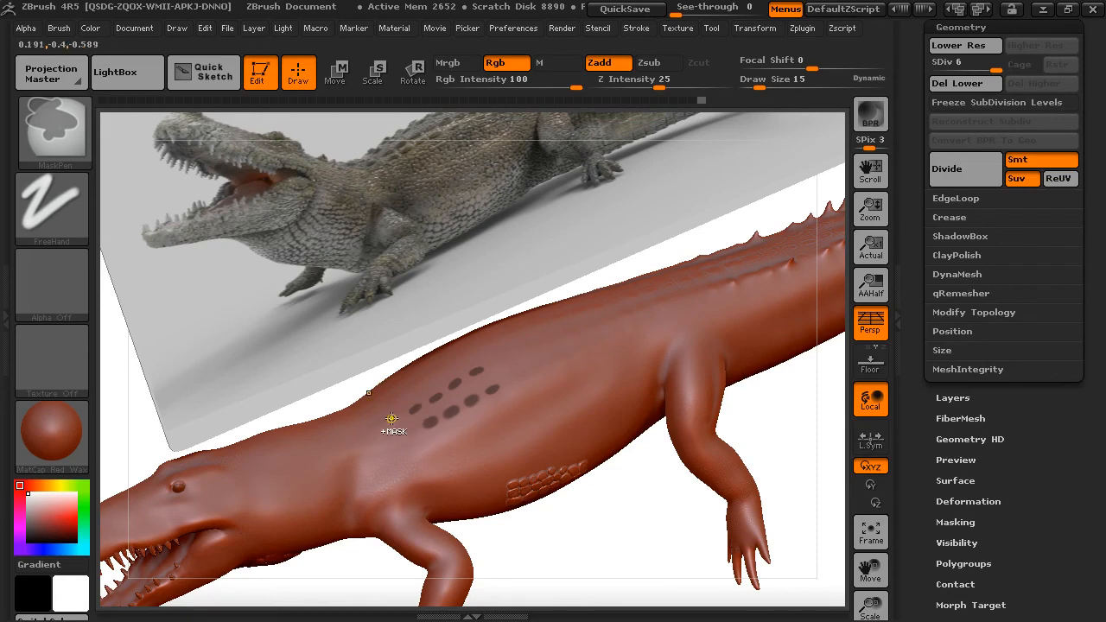
left_click(396, 420, "ctrl")
Invert the back mask and raise the exposed oval scales using the Standard brush with draw size 75 and focal shift -59
left_click(640, 514, "ctrl")
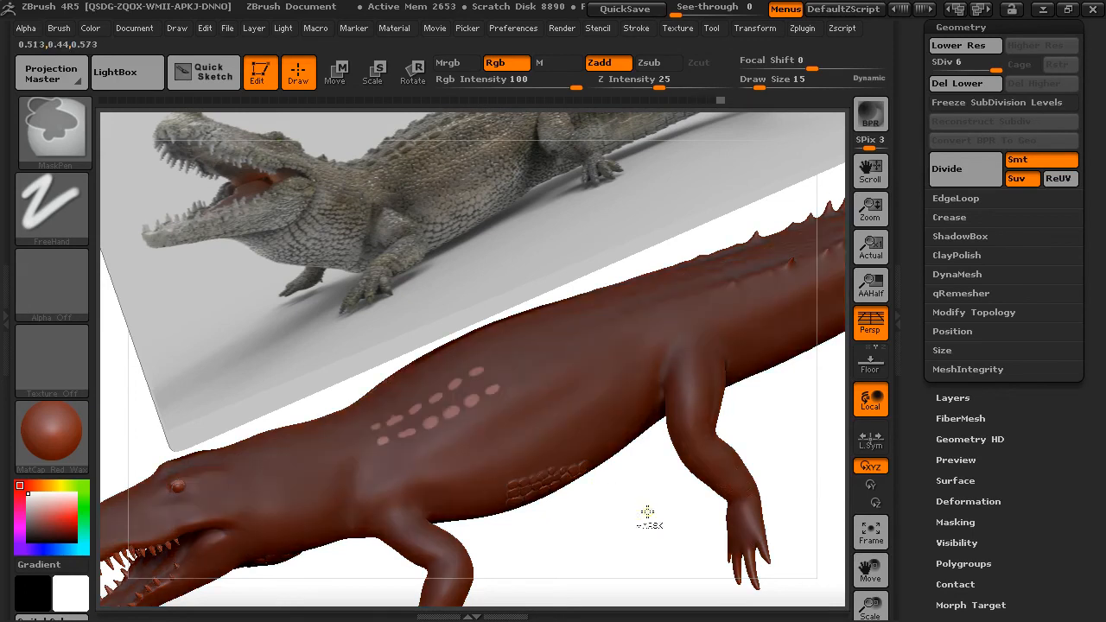
left_click(71, 137)
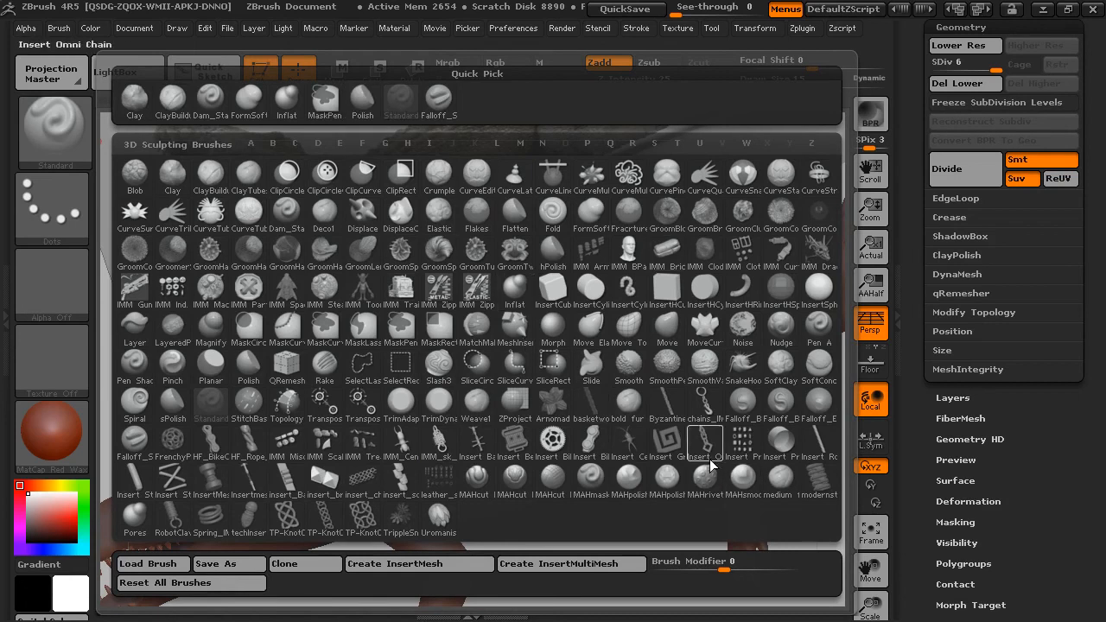
left_click(403, 102)
key("space")
left_click_drag(522, 356, 547, 338)
left_click(493, 389)
left_click(471, 400)
left_click(450, 412)
left_click(431, 422)
left_click(406, 433)
left_click(389, 438)
left_click(443, 393)
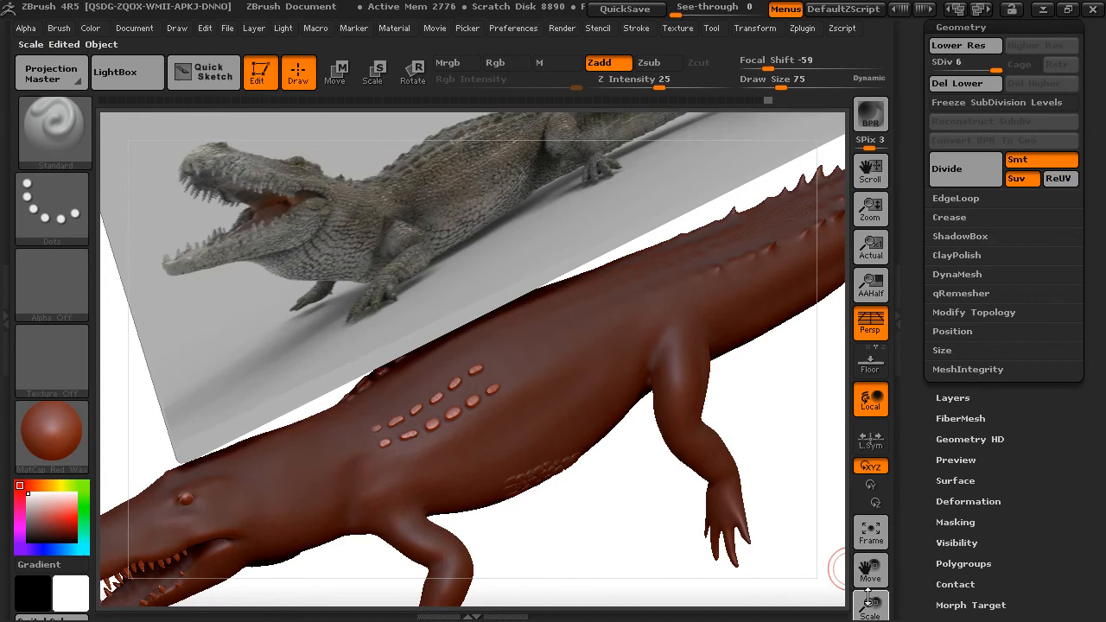
Add fine ridges on top of the raised back scales using the Standard brush with a draw size of 7
left_click_drag(871, 601, 882, 616)
left_click_drag(868, 578, 890, 508)
key("space")
left_click(577, 296)
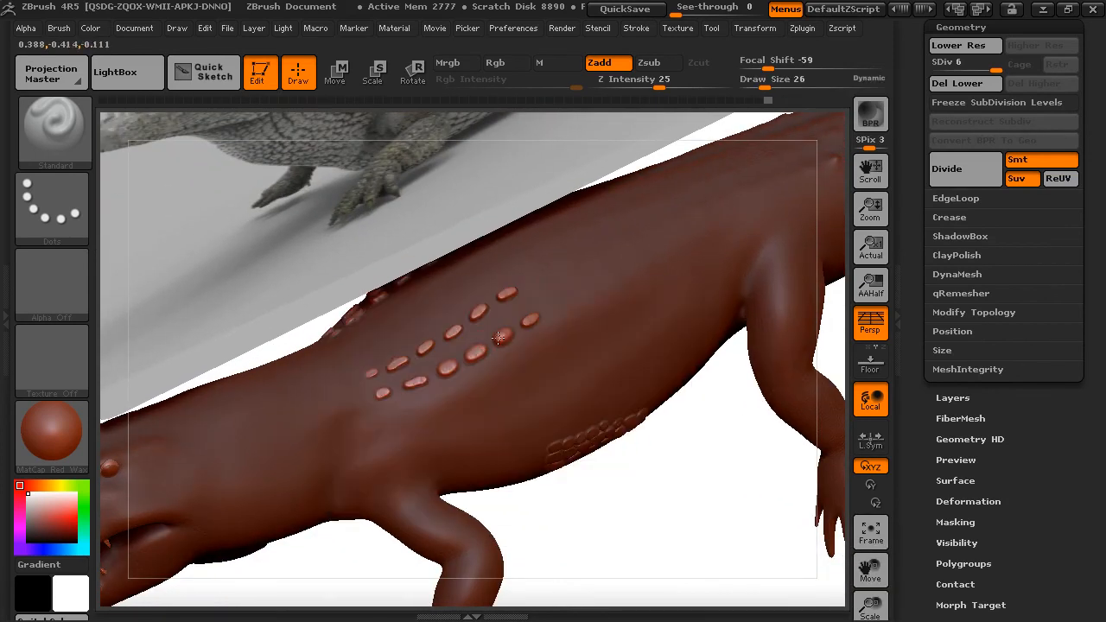
key("space")
left_click(560, 308)
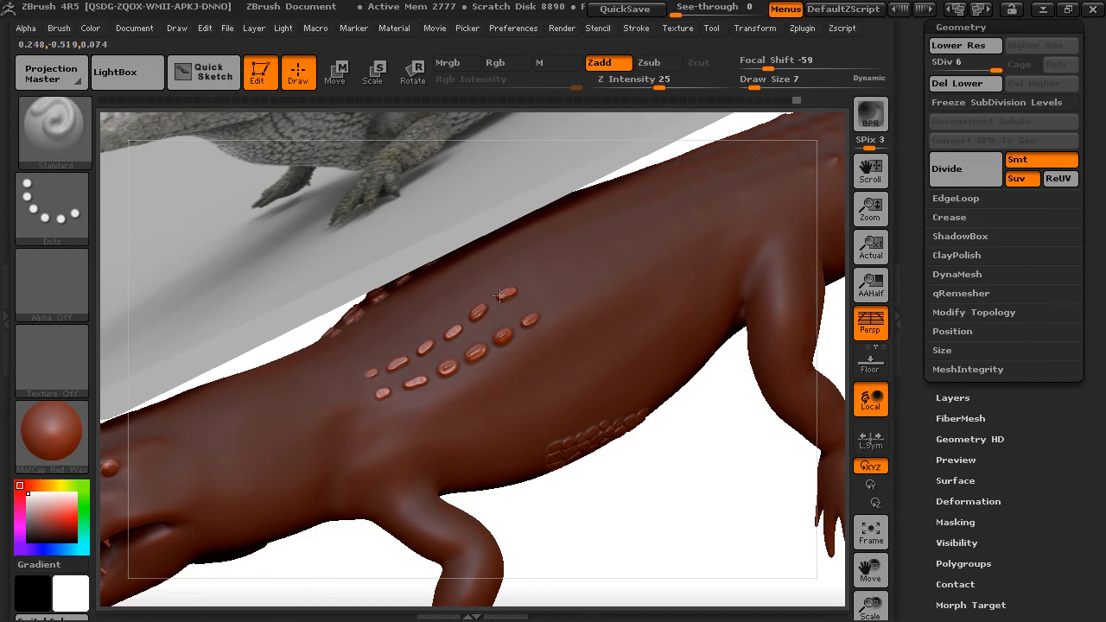
left_click_drag(421, 349, 419, 351)
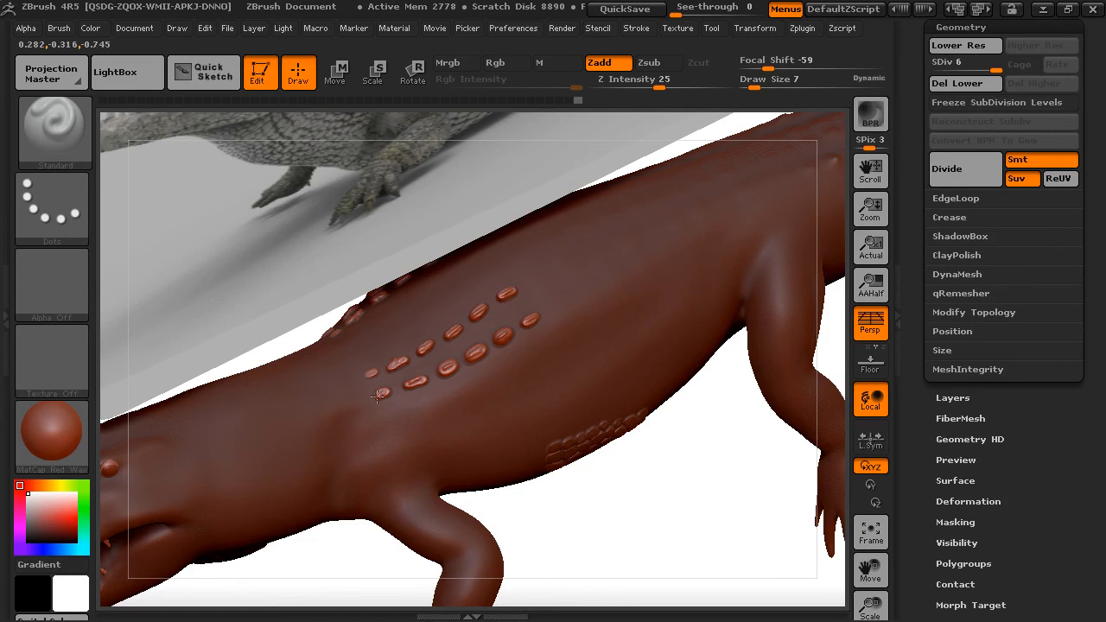
Turn off perspective and adjust the raised back scales using the Move brush with a draw size of 160
left_click_drag(655, 463, 653, 333)
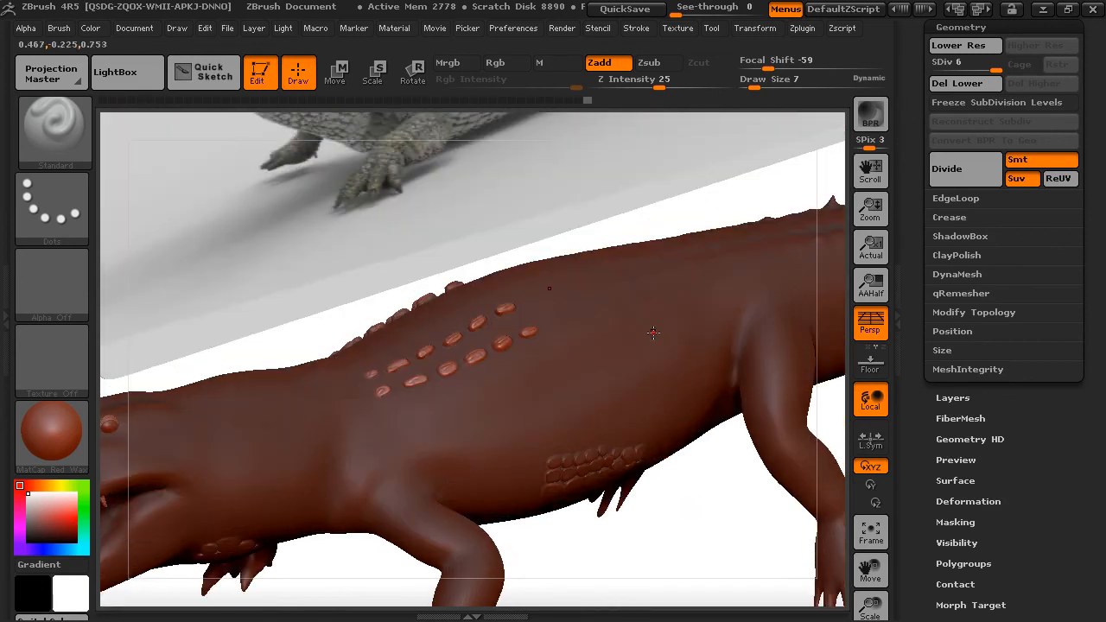
left_click_drag(597, 233, 590, 207)
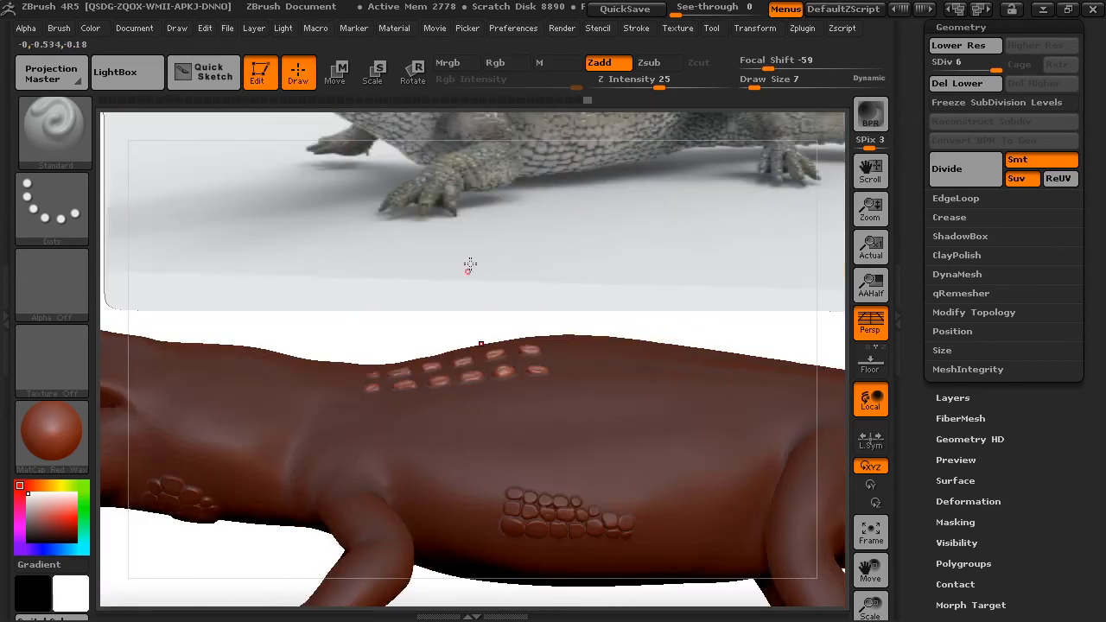
left_click(67, 134)
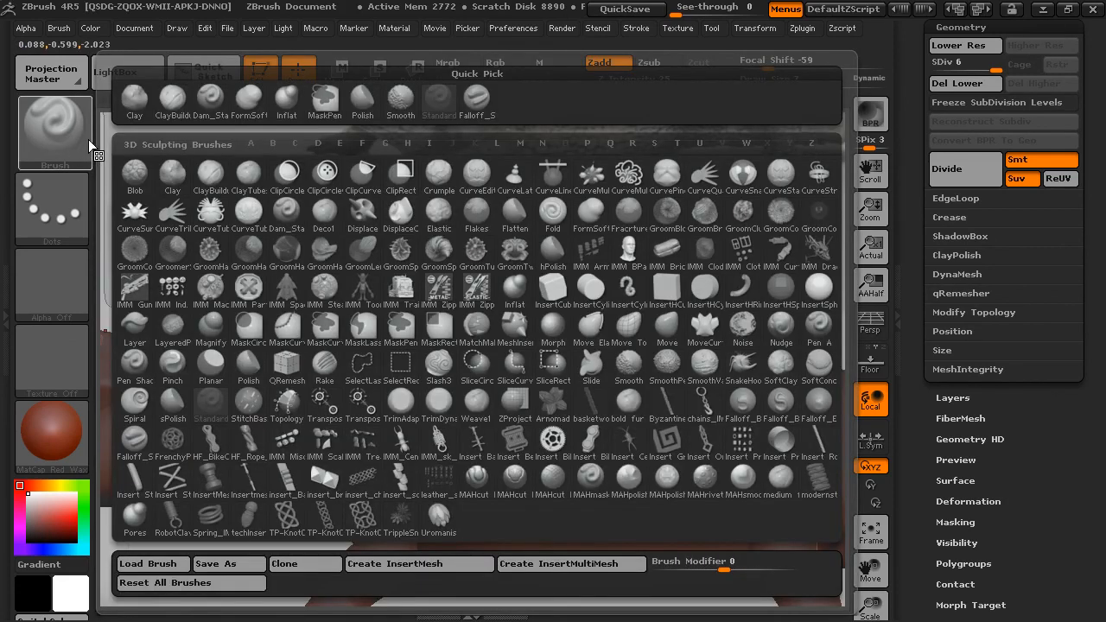
key("m")
left_click(674, 327)
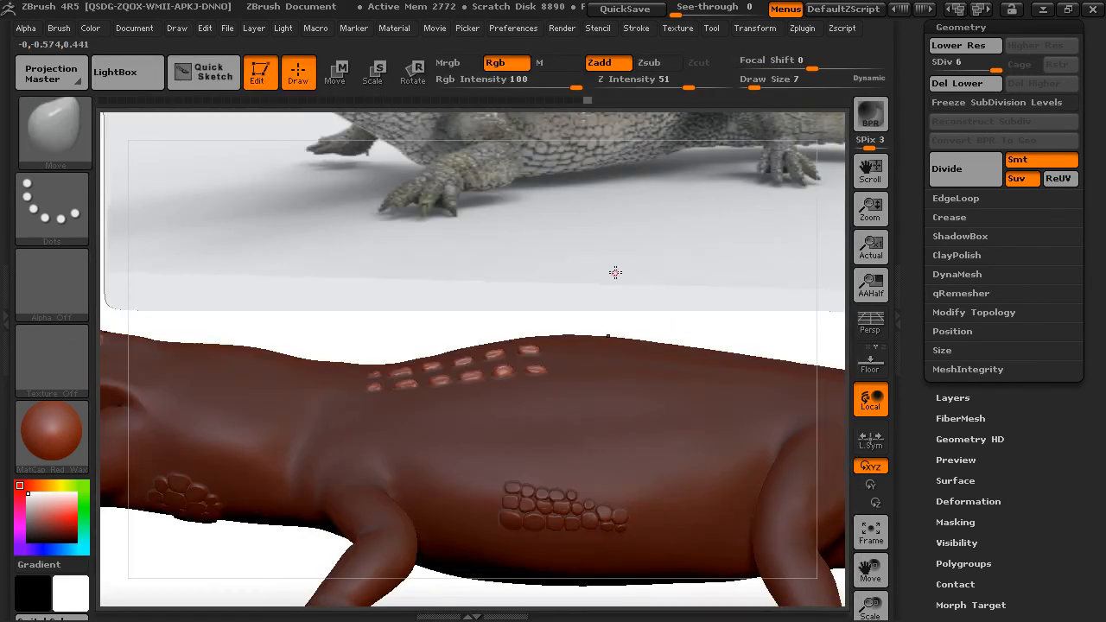
key("space")
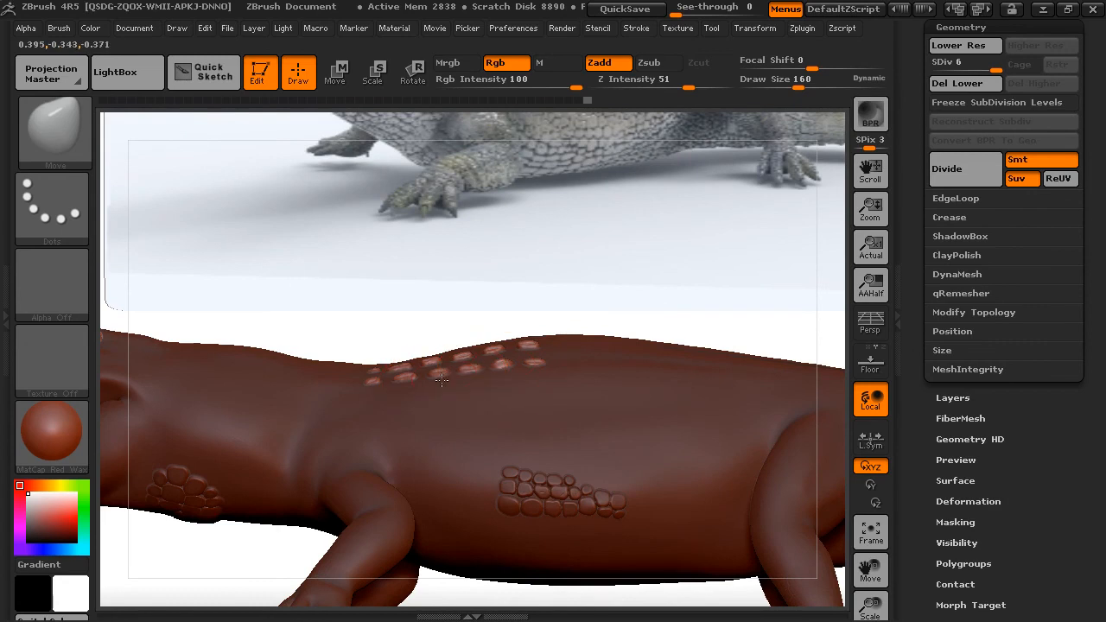
key("ctrl")
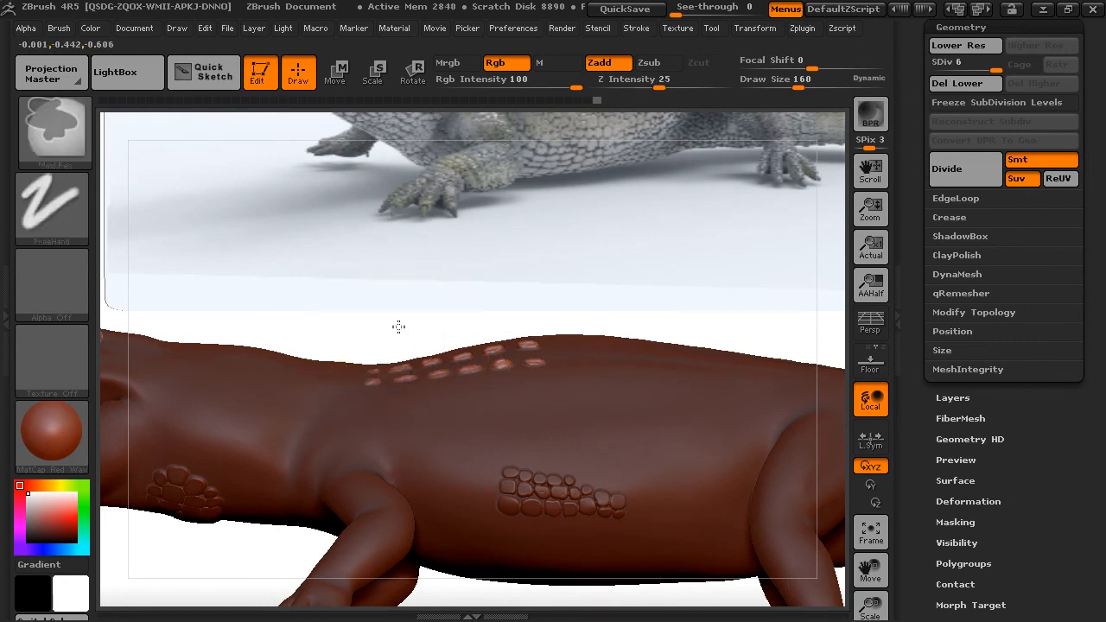
key("ctrl")
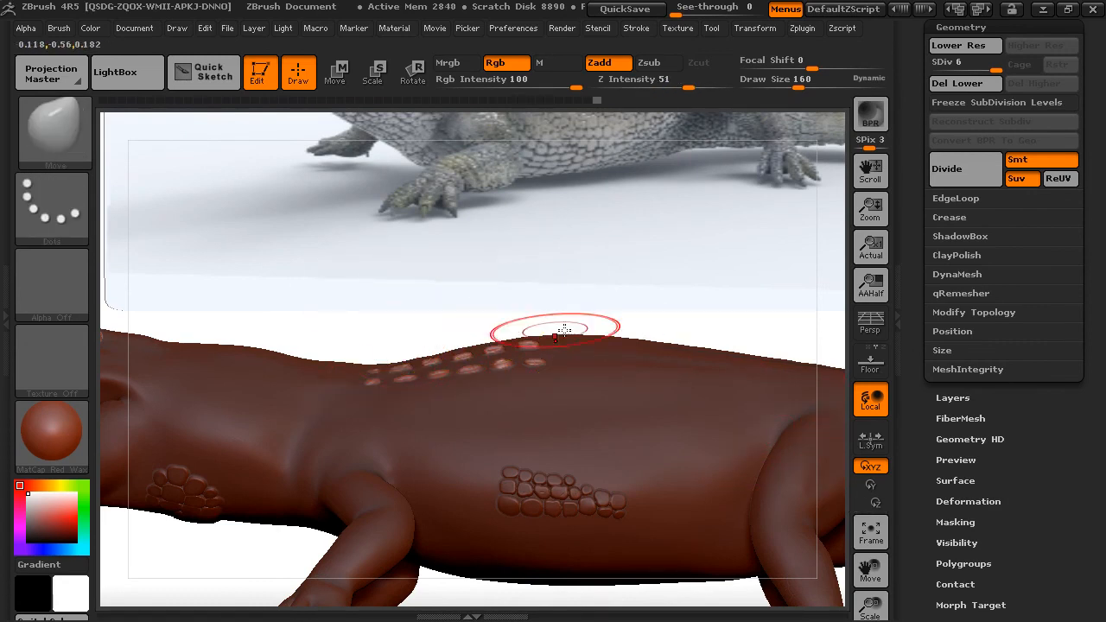